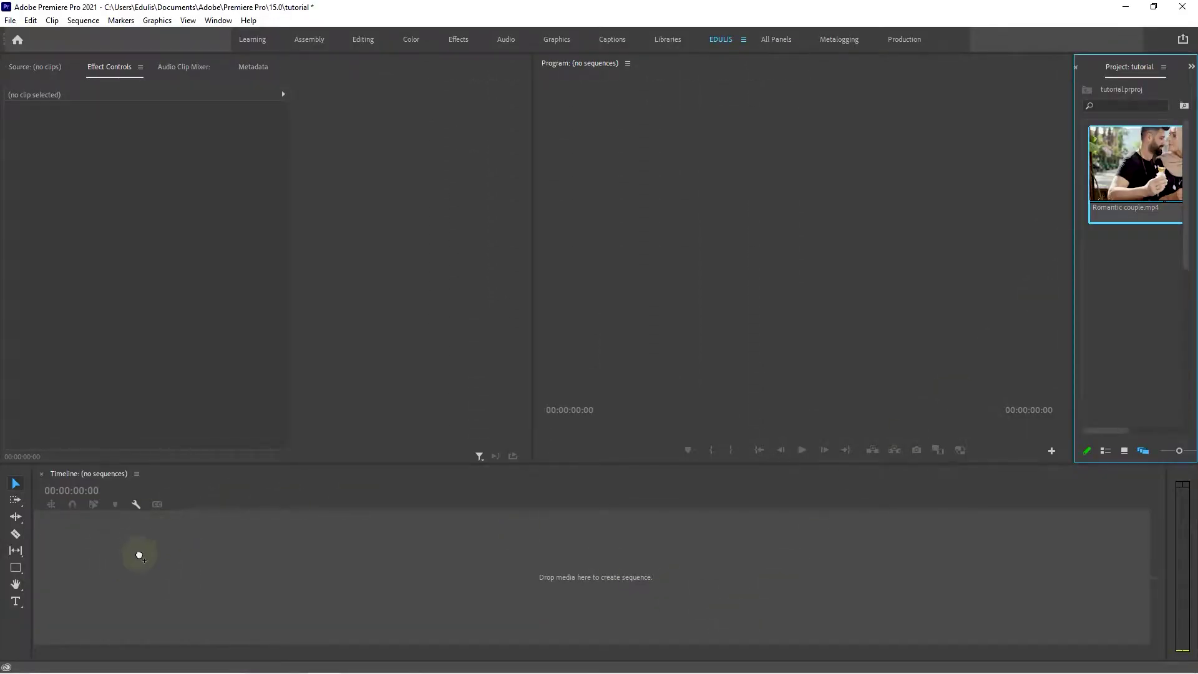
Drag Romantic couple.mp4 into the empty timeline to build a Romantic couple sequence
{"action": "left_click_drag", "start_coordinate": [139, 553], "coordinate": [212, 574]}
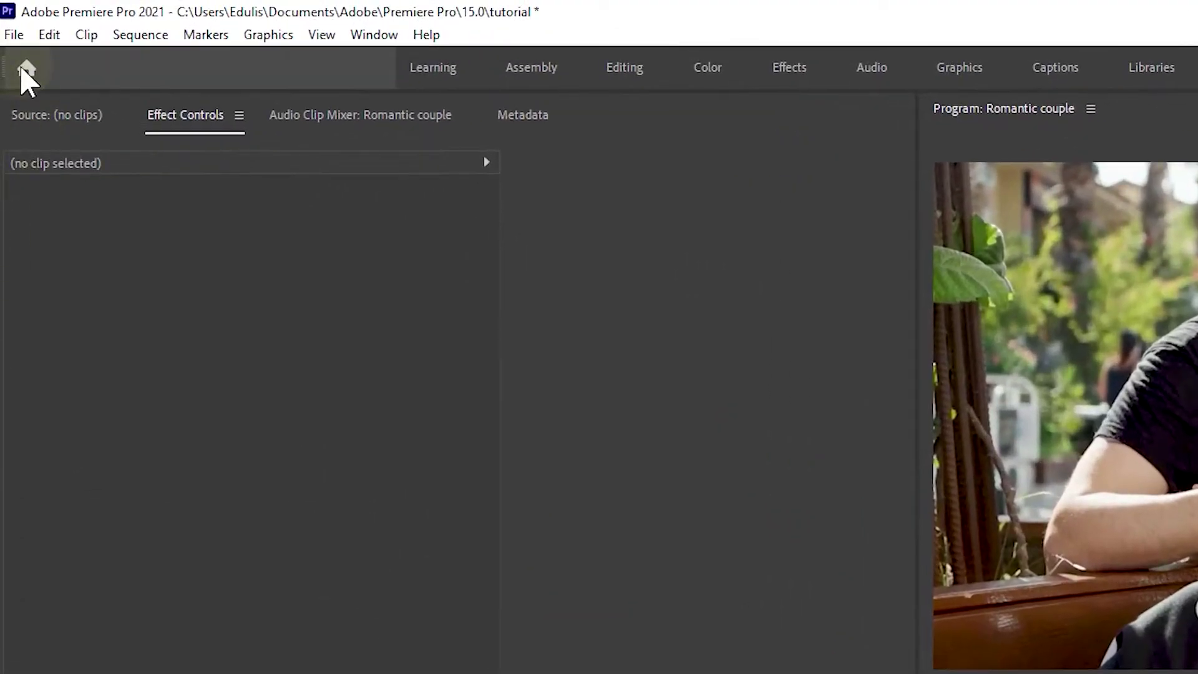
Create a new legacy title named Title 06 and widen its properties panel
{"action": "left_click", "coordinate": [10, 20]}
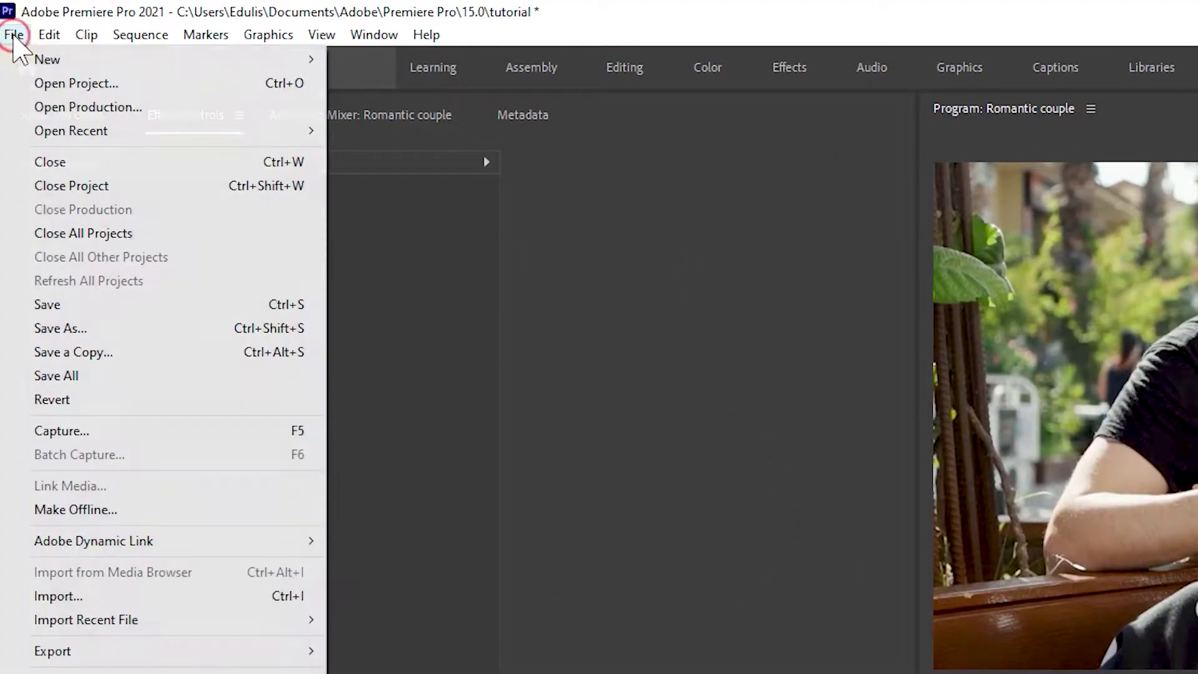
{"action": "left_click", "coordinate": [38, 55]}
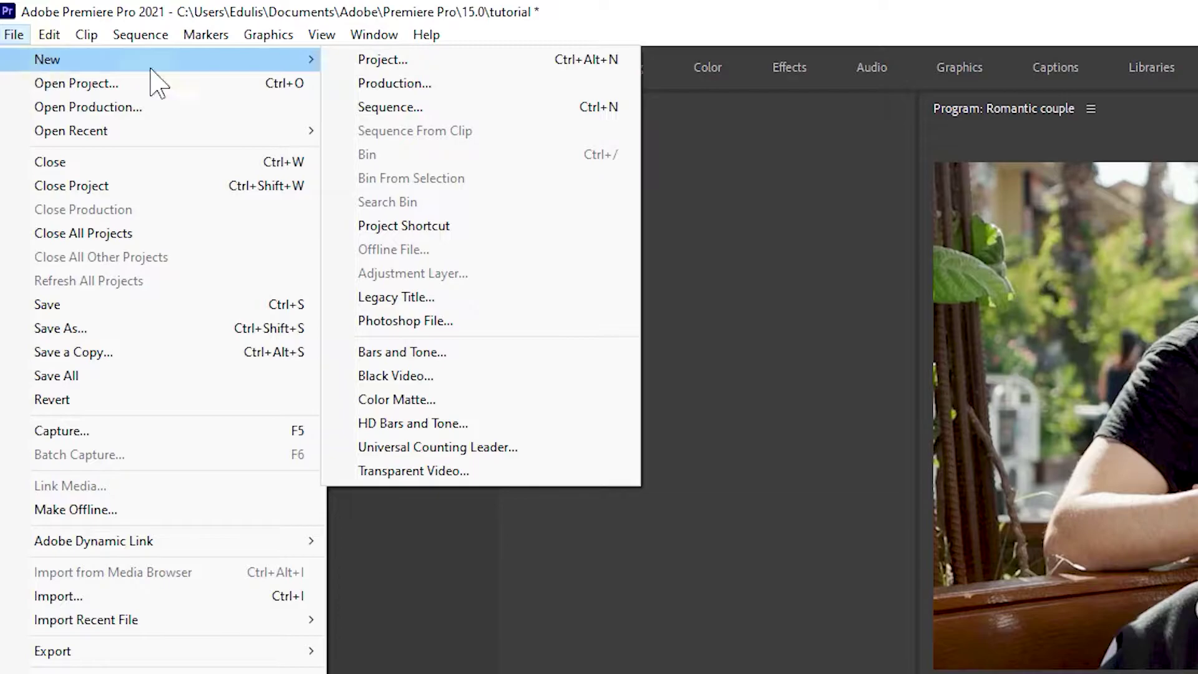
{"action": "left_click", "coordinate": [428, 298]}
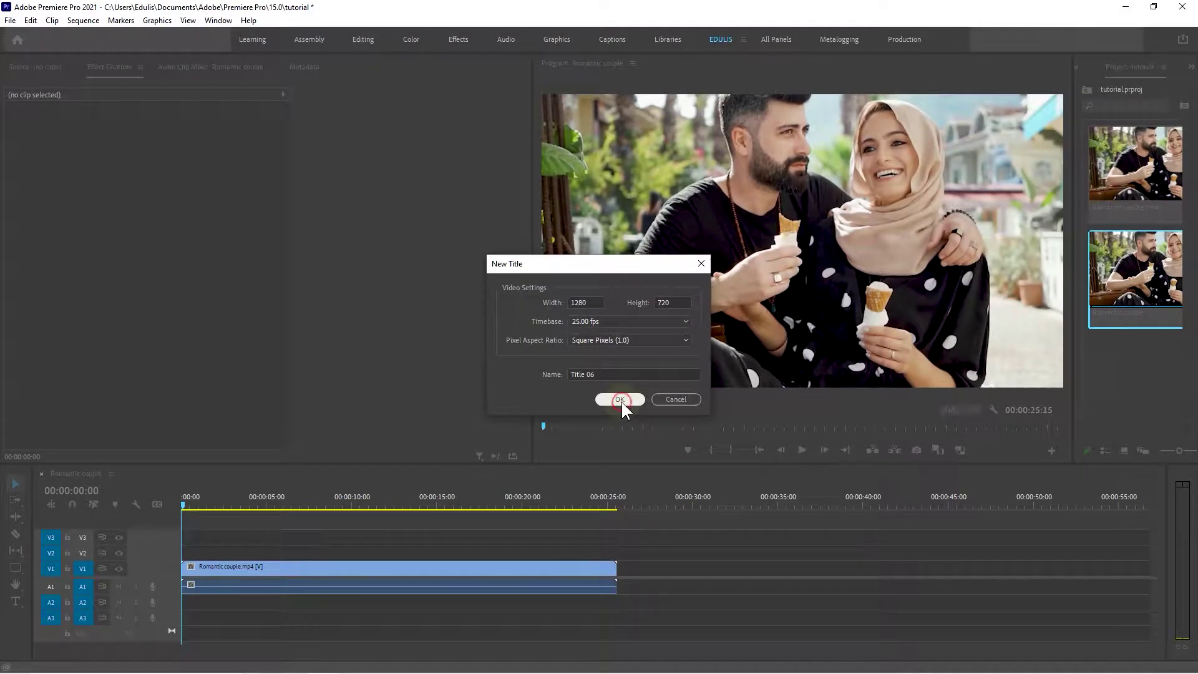
{"action": "left_click", "coordinate": [730, 575]}
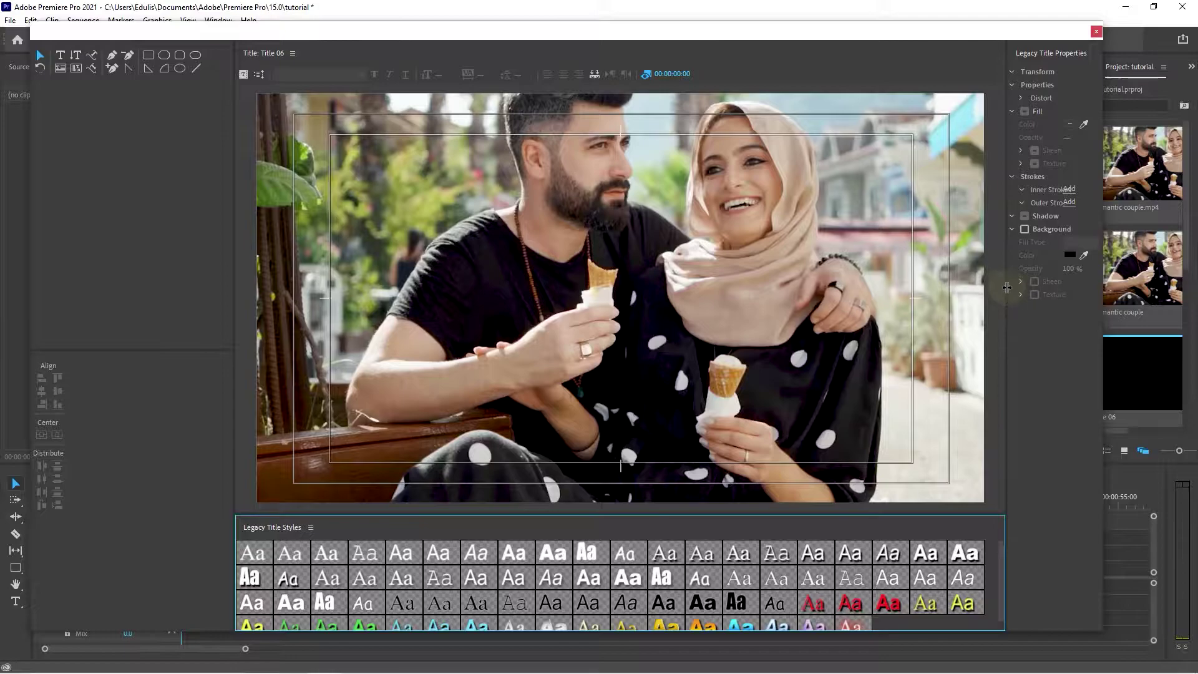
{"action": "left_click_drag", "start_coordinate": [1006, 287], "coordinate": [920, 287]}
Copy the thank-you message line from the Notepad 'Text animation' notes and return to Premiere
{"action": "left_click_drag", "start_coordinate": [234, 237], "coordinate": [73, 253]}
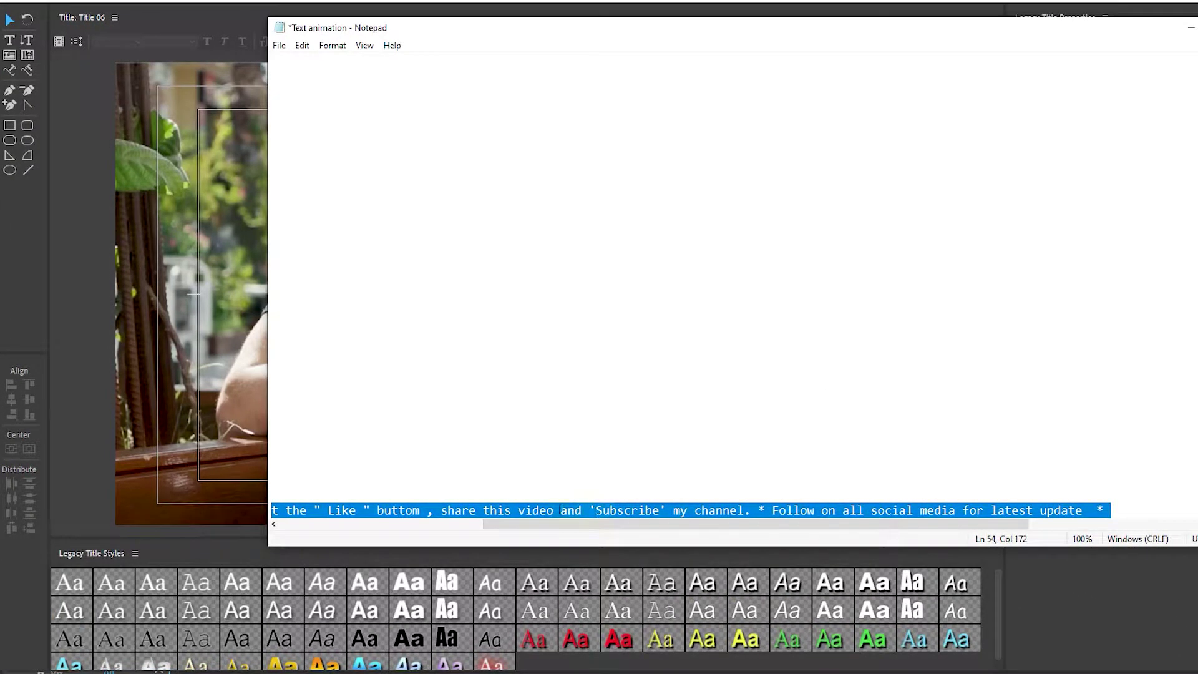
{"action": "right_click", "coordinate": [622, 507]}
{"action": "left_click", "coordinate": [665, 340]}
{"action": "left_click", "coordinate": [177, 3]}
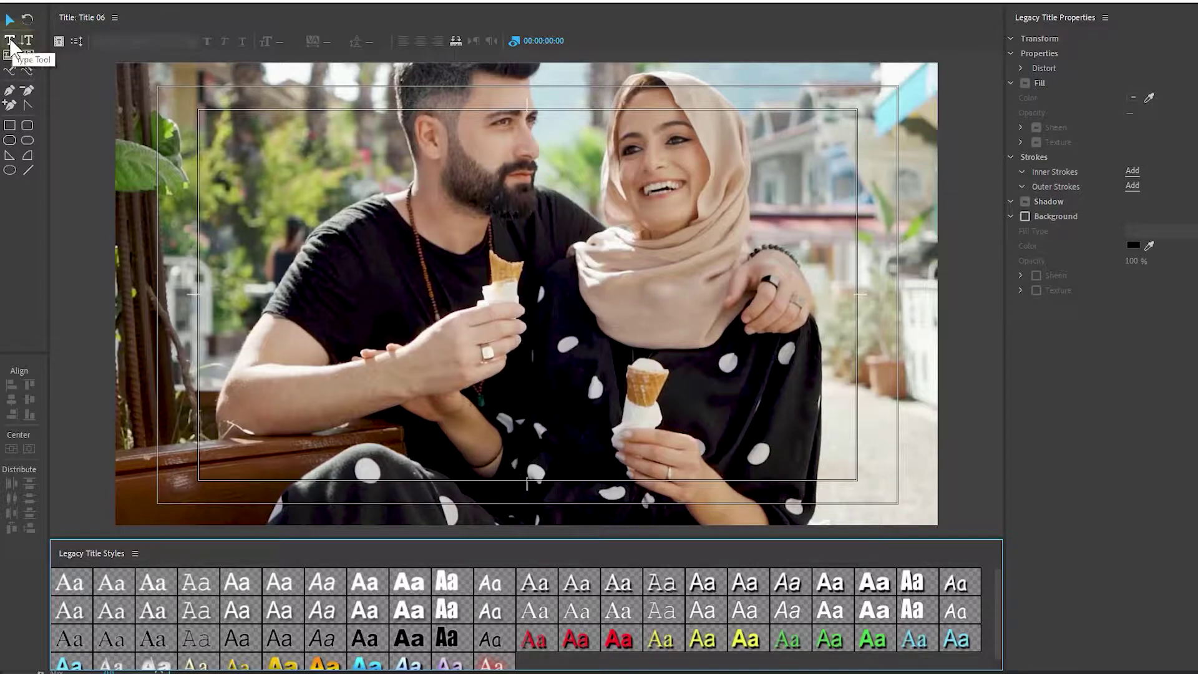
Paste the copied thank-you message onto the title as a text line
{"action": "left_click", "coordinate": [10, 40]}
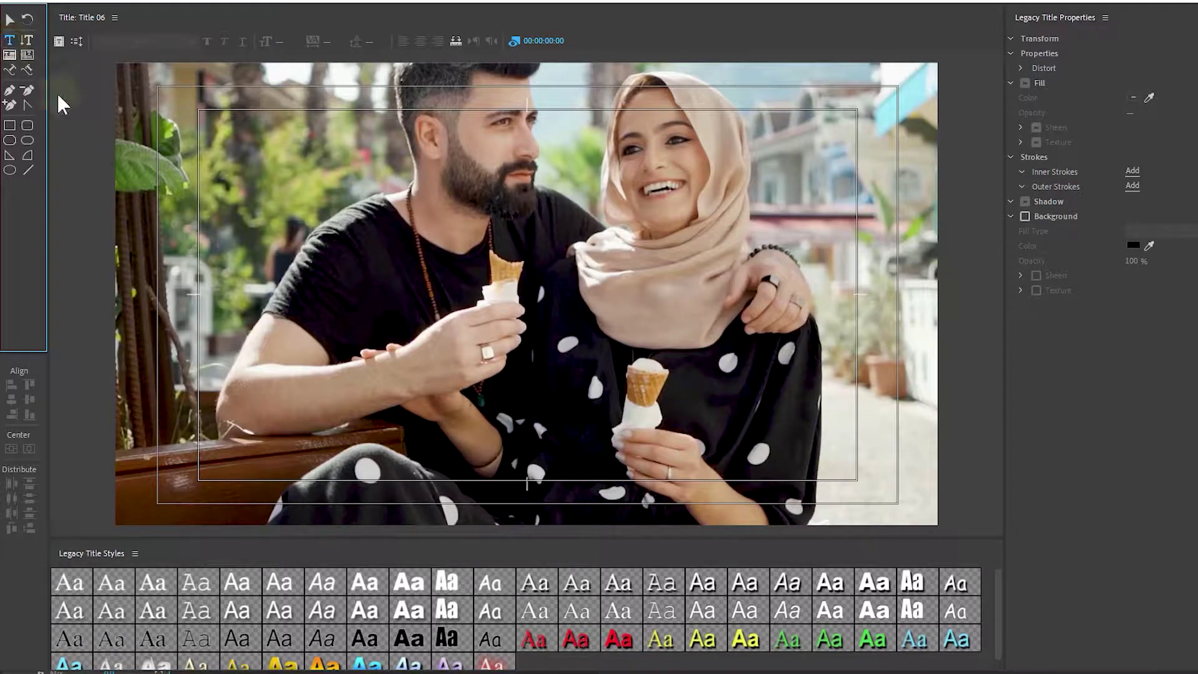
{"action": "left_click", "coordinate": [285, 301]}
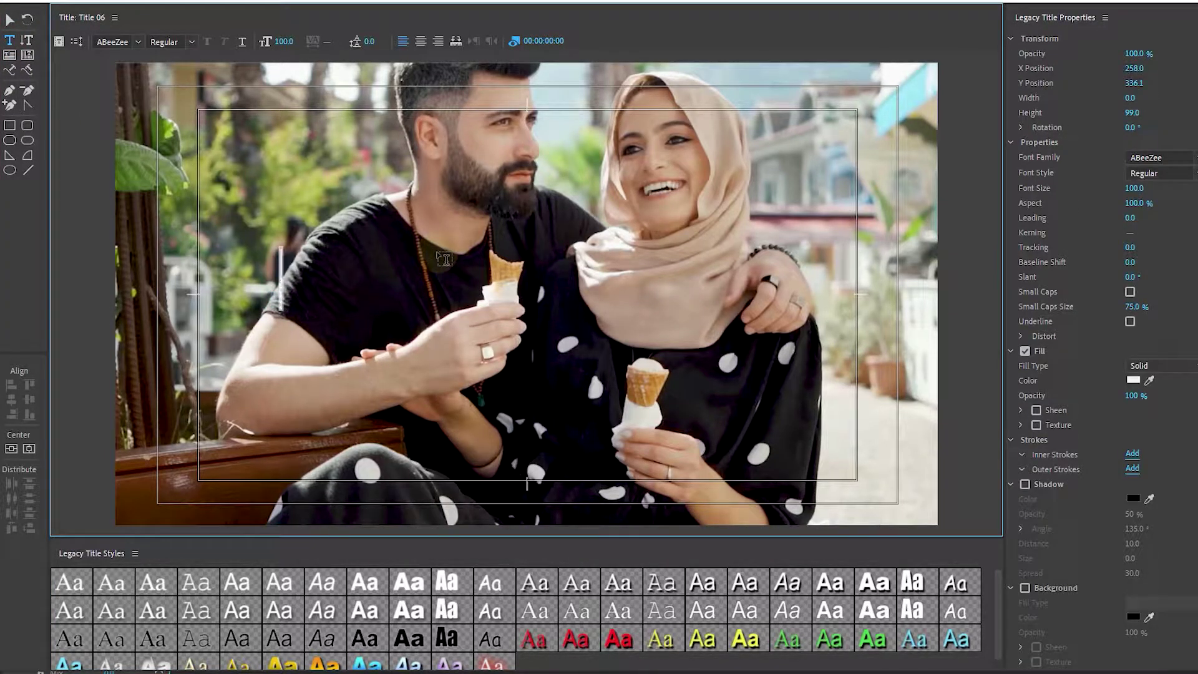
{"action": "key", "text": "ctrl+v"}
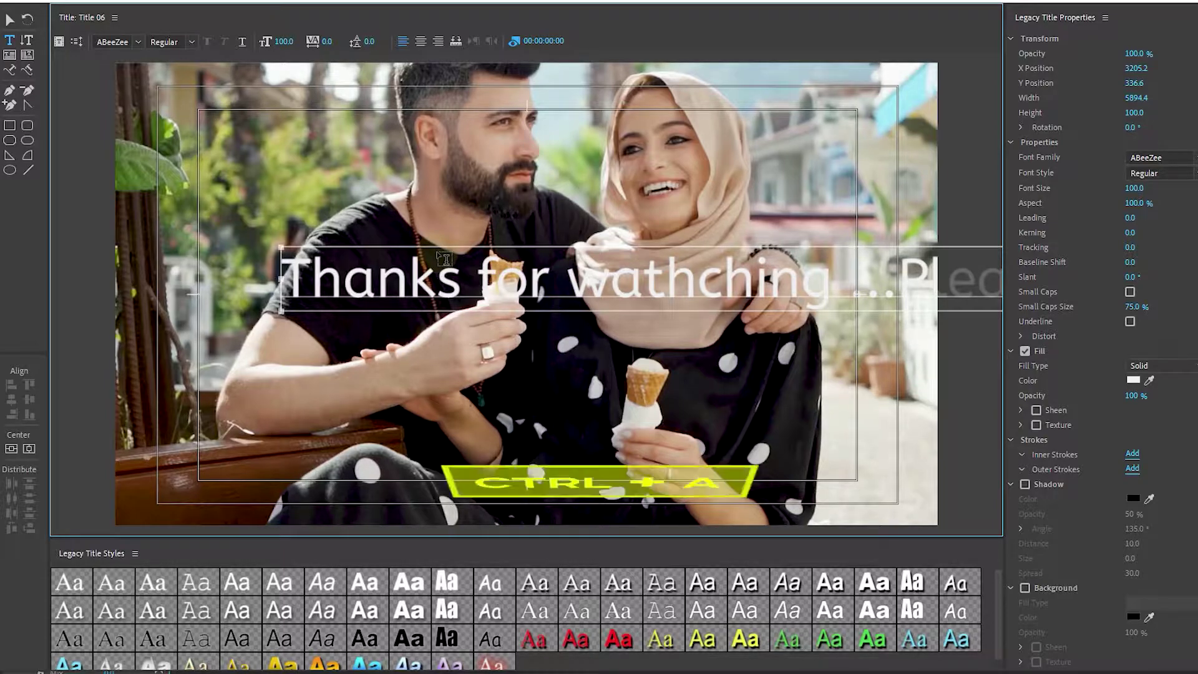
{"action": "key", "text": "ctrl+a"}
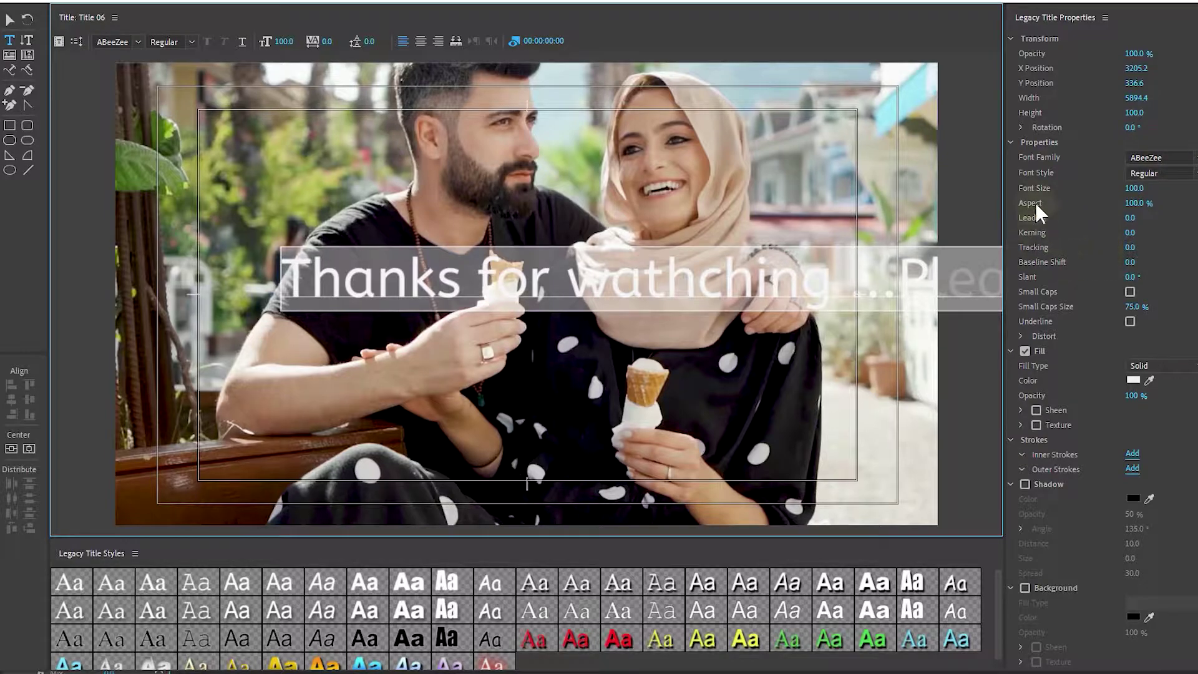
Set the title text to font size 66 with a white fill
{"action": "left_click_drag", "start_coordinate": [1134, 189], "coordinate": [1114, 204]}
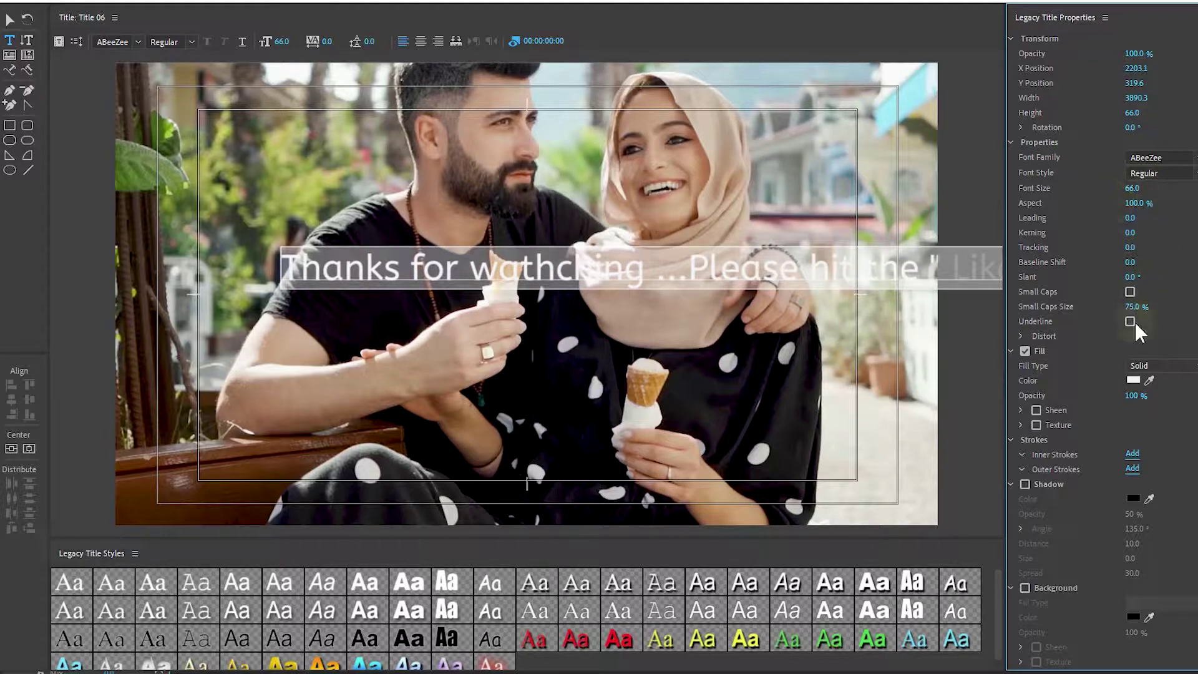
{"action": "left_click", "coordinate": [1132, 380]}
{"action": "left_click_drag", "start_coordinate": [135, 508], "coordinate": [75, 543]}
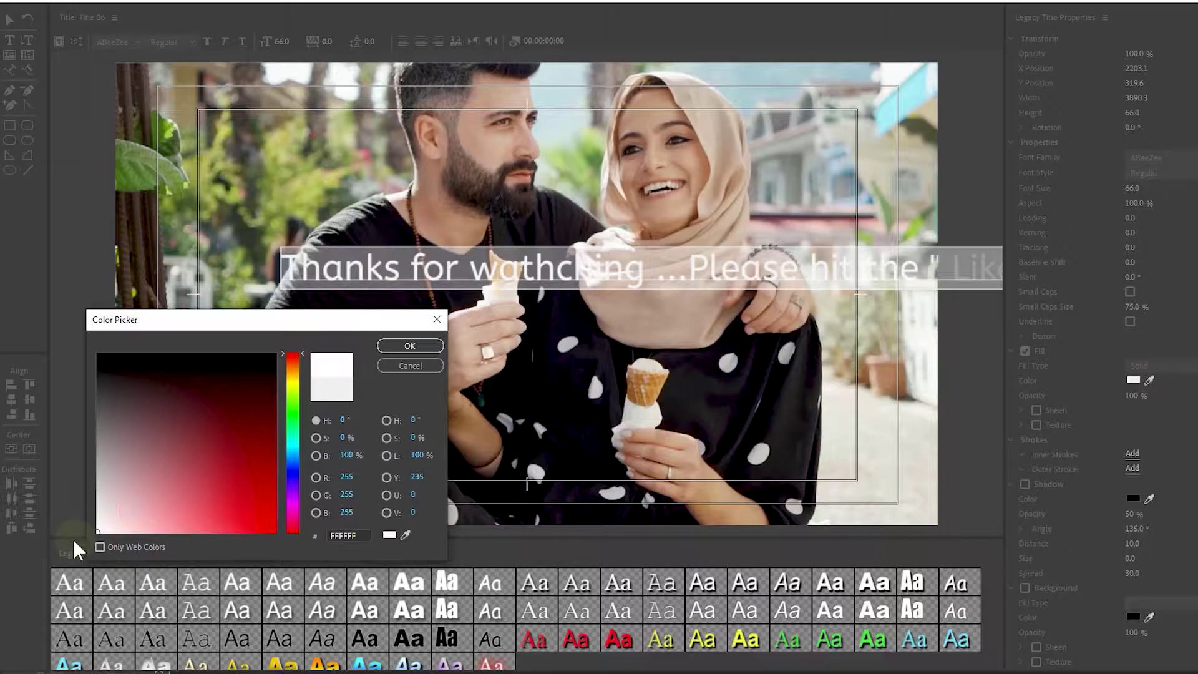
{"action": "left_click", "coordinate": [410, 347]}
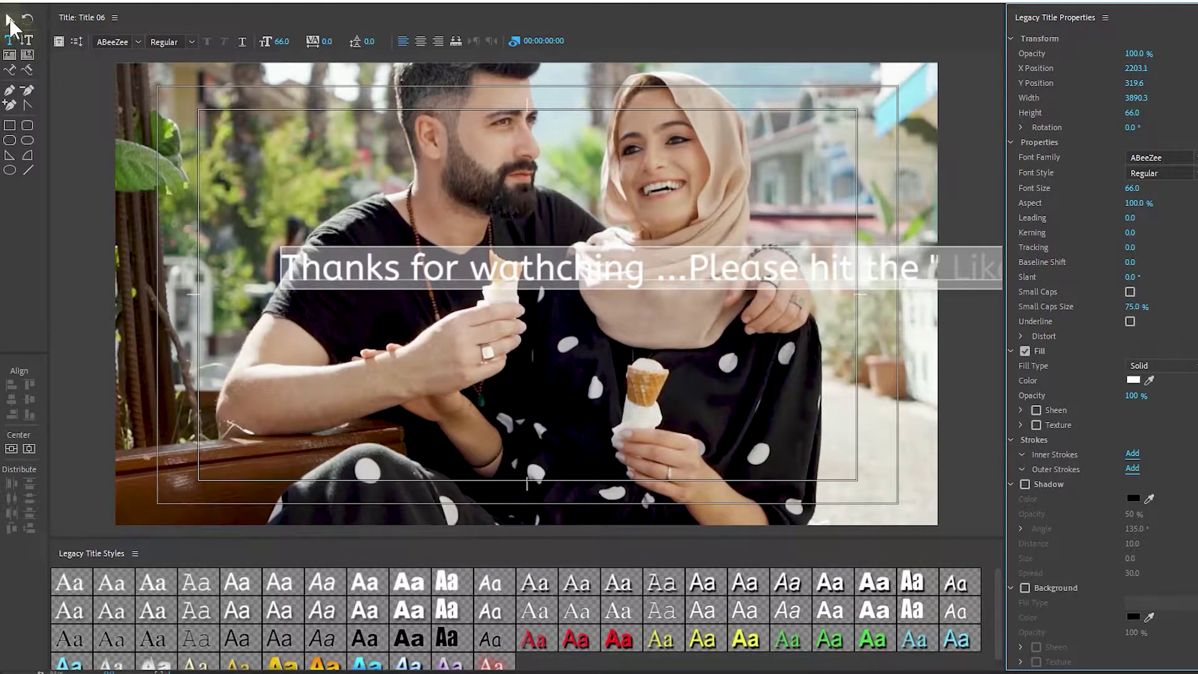
{"action": "left_click", "coordinate": [9, 19]}
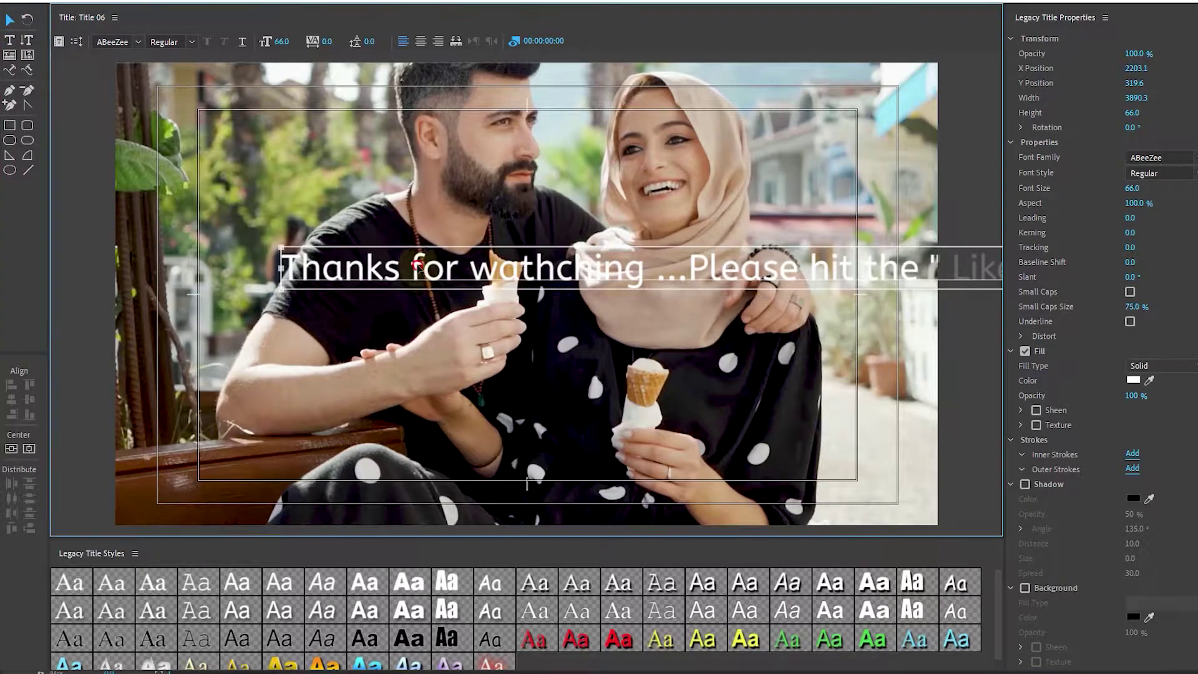
Drag the thank-you text line down to the bottom of the frame, near Y 680.7
{"action": "left_click_drag", "start_coordinate": [419, 274], "coordinate": [356, 499]}
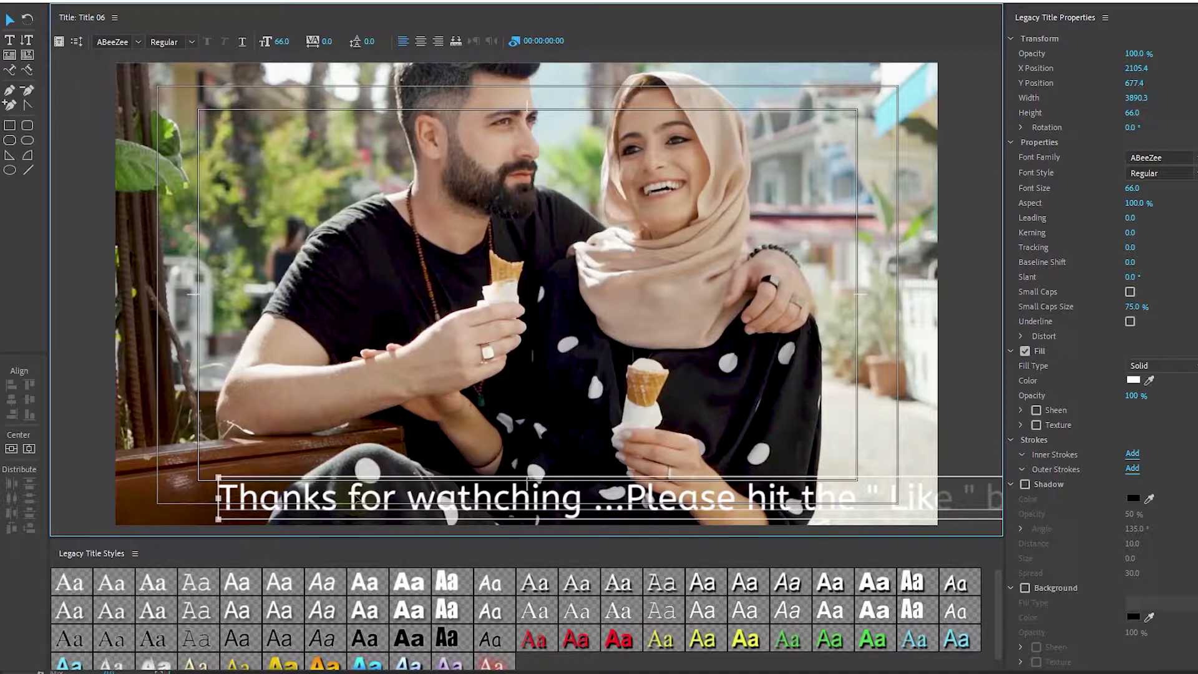
{"action": "left_click_drag", "start_coordinate": [357, 499], "coordinate": [351, 501]}
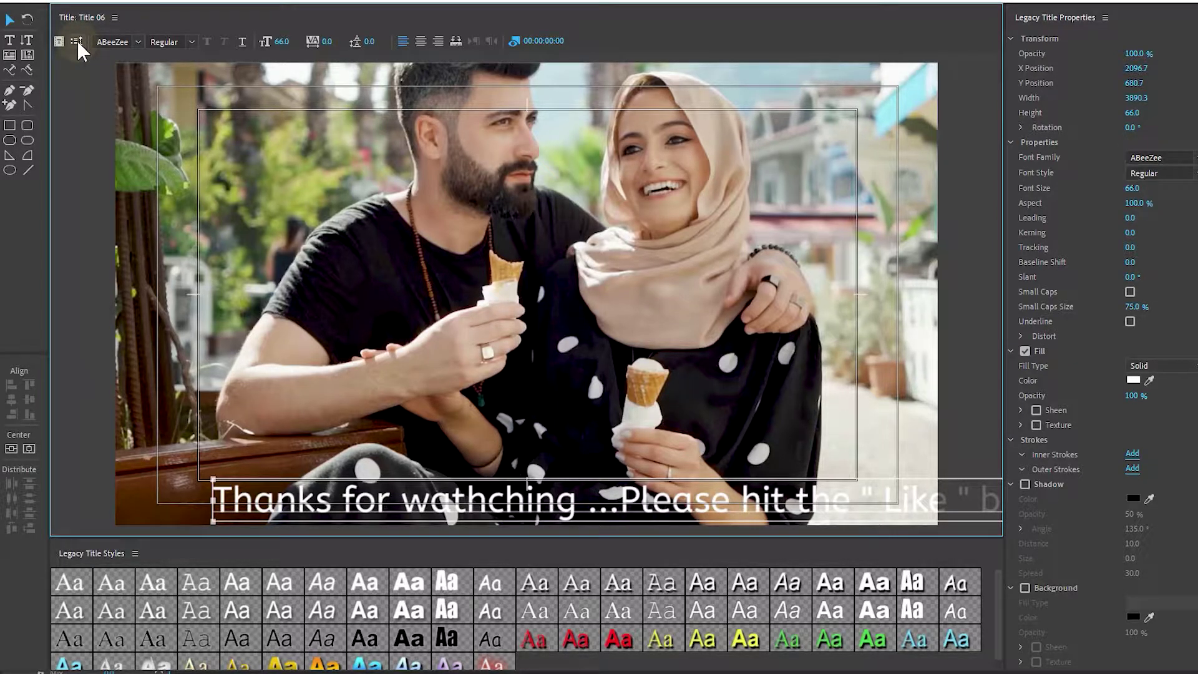
Set the title type to Crawl Right in Roll/Crawl Options
{"action": "left_click", "coordinate": [76, 41]}
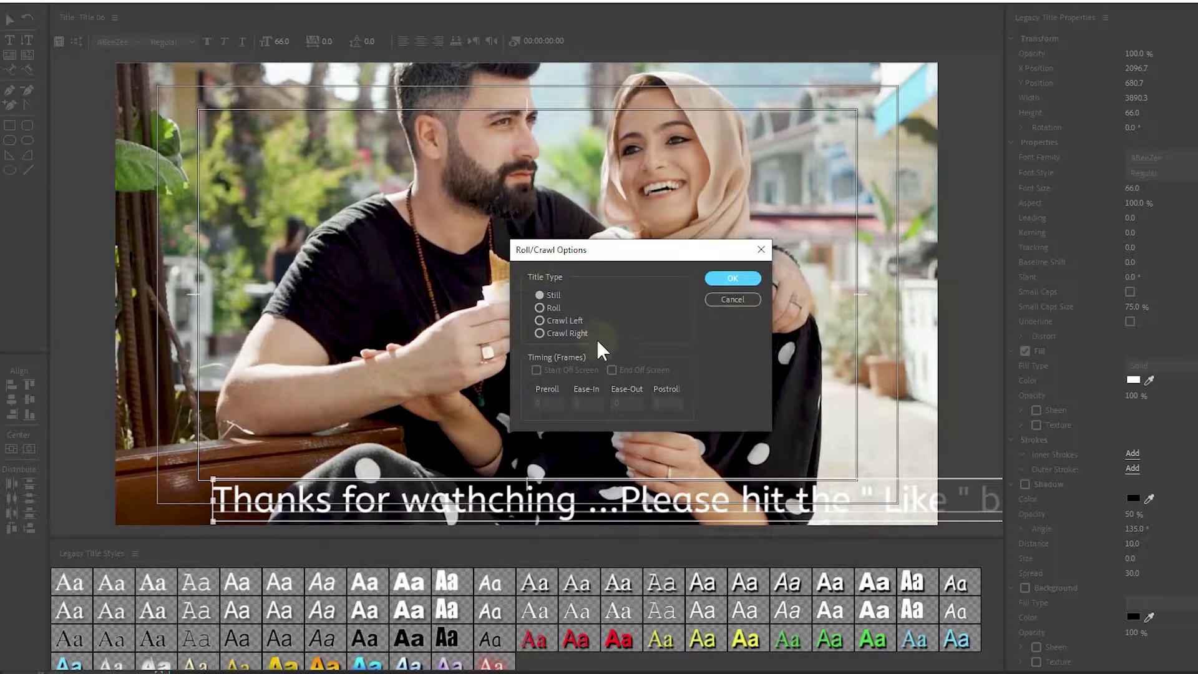
{"action": "left_click", "coordinate": [549, 295]}
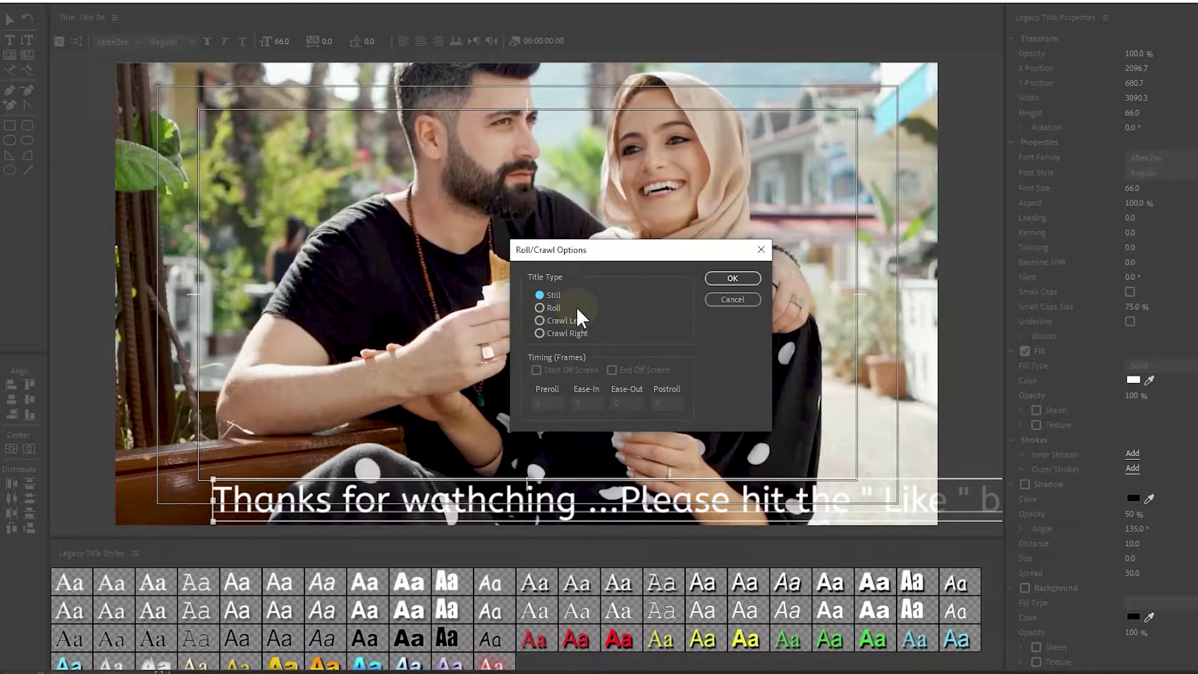
{"action": "left_click", "coordinate": [539, 308]}
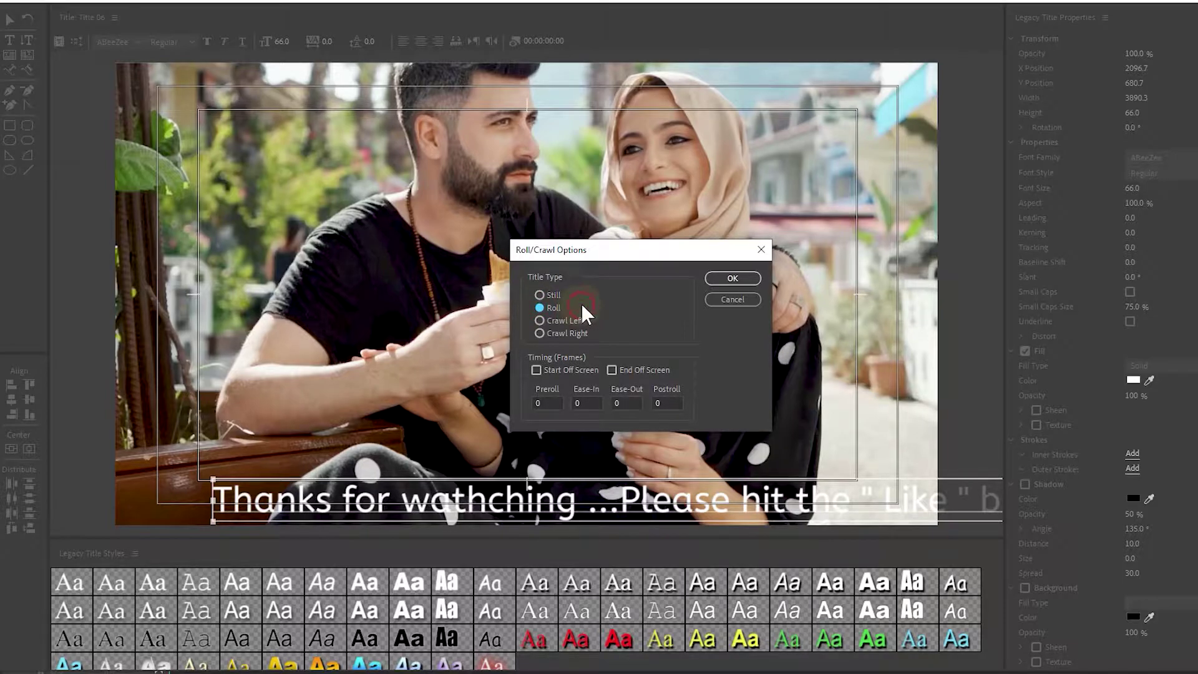
{"action": "left_click", "coordinate": [538, 320]}
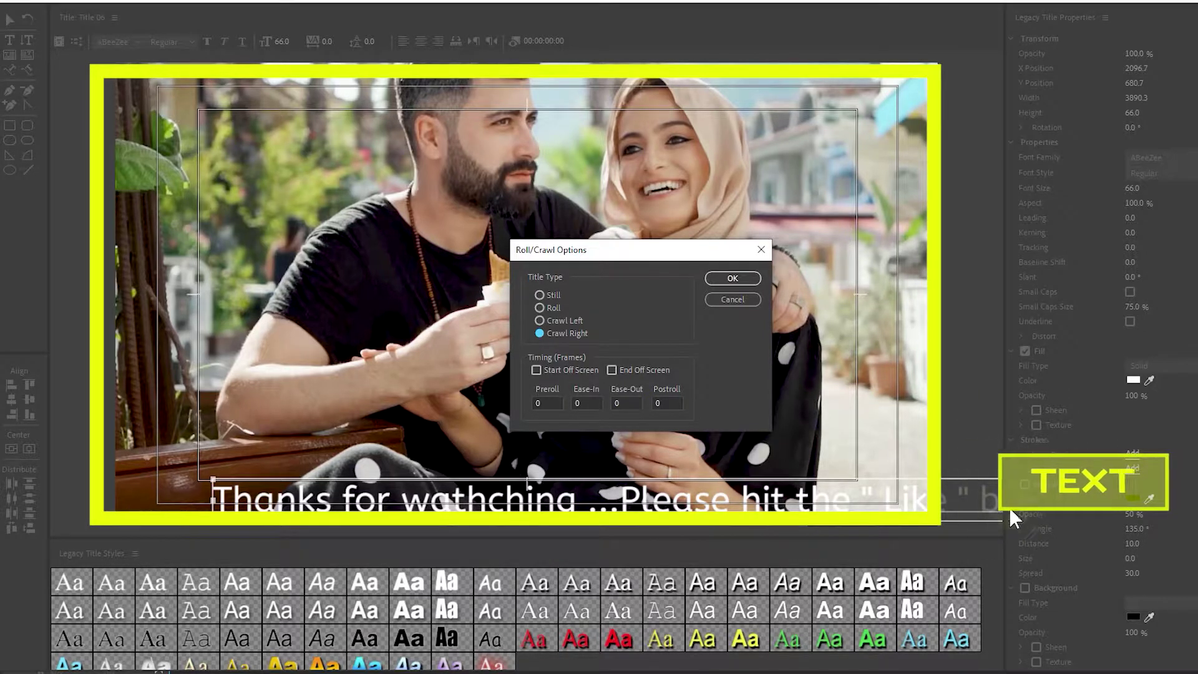
Turn on Start Off Screen and End Off Screen and apply the crawl settings
{"action": "left_click", "coordinate": [536, 369]}
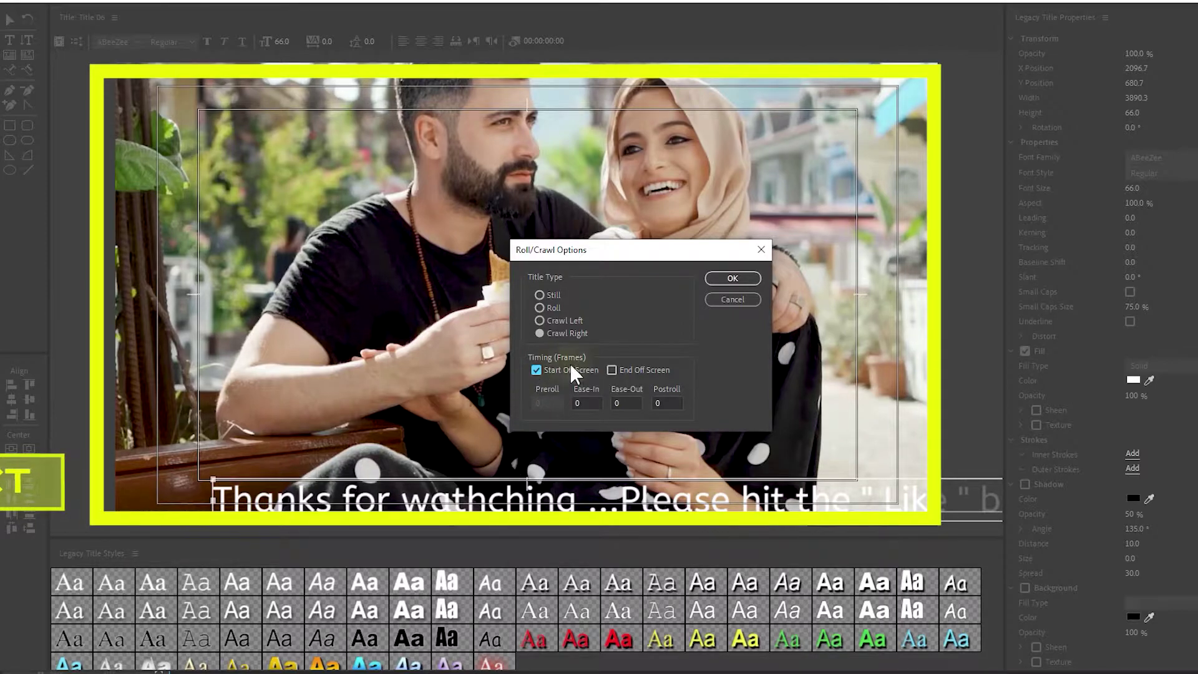
{"action": "left_click", "coordinate": [611, 369]}
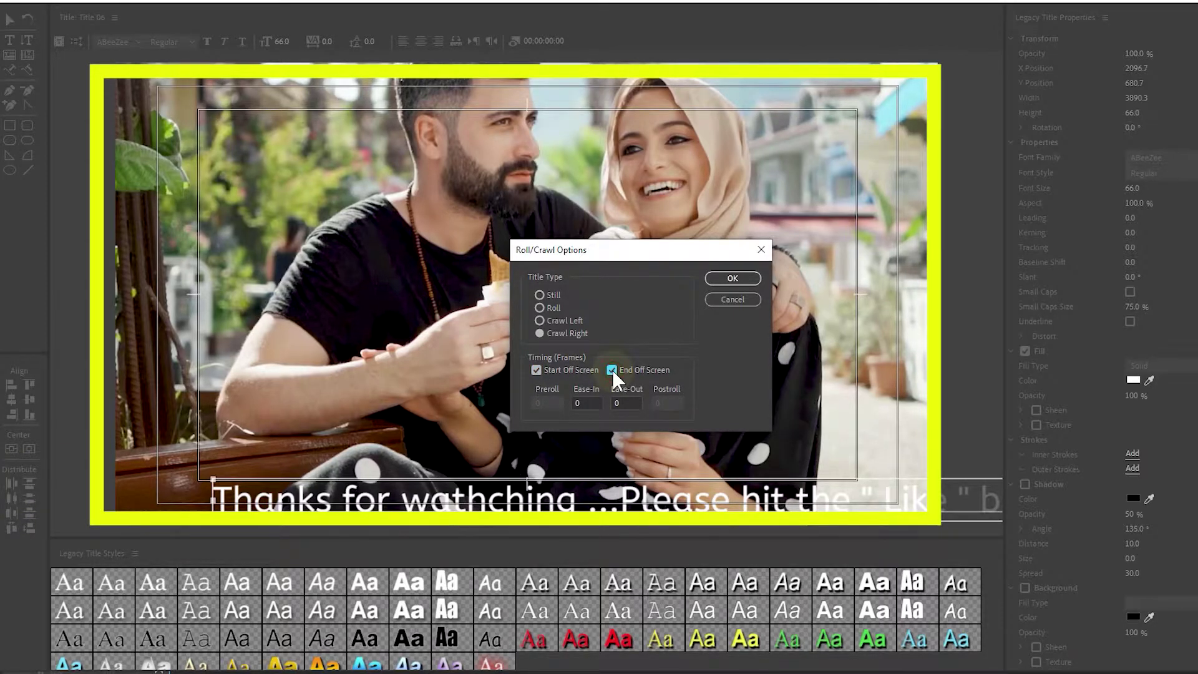
{"action": "left_click", "coordinate": [732, 279]}
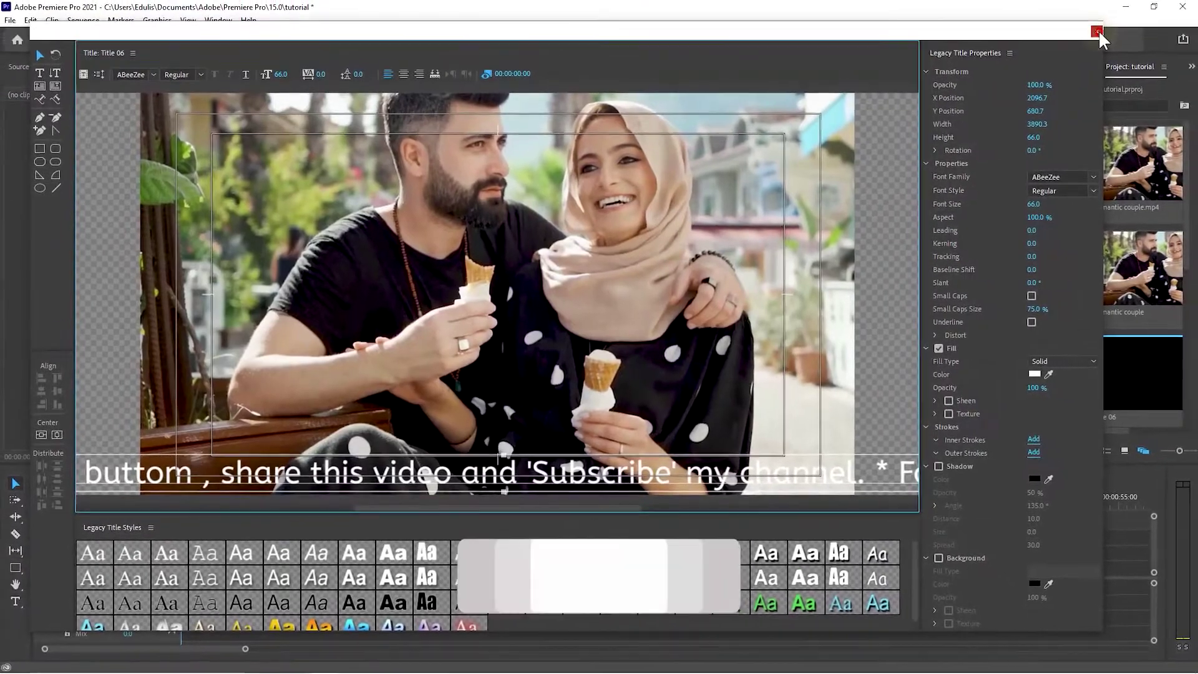
Place Title 06 on track V2 above the couple clip, starting around four seconds
{"action": "left_click", "coordinate": [1098, 30]}
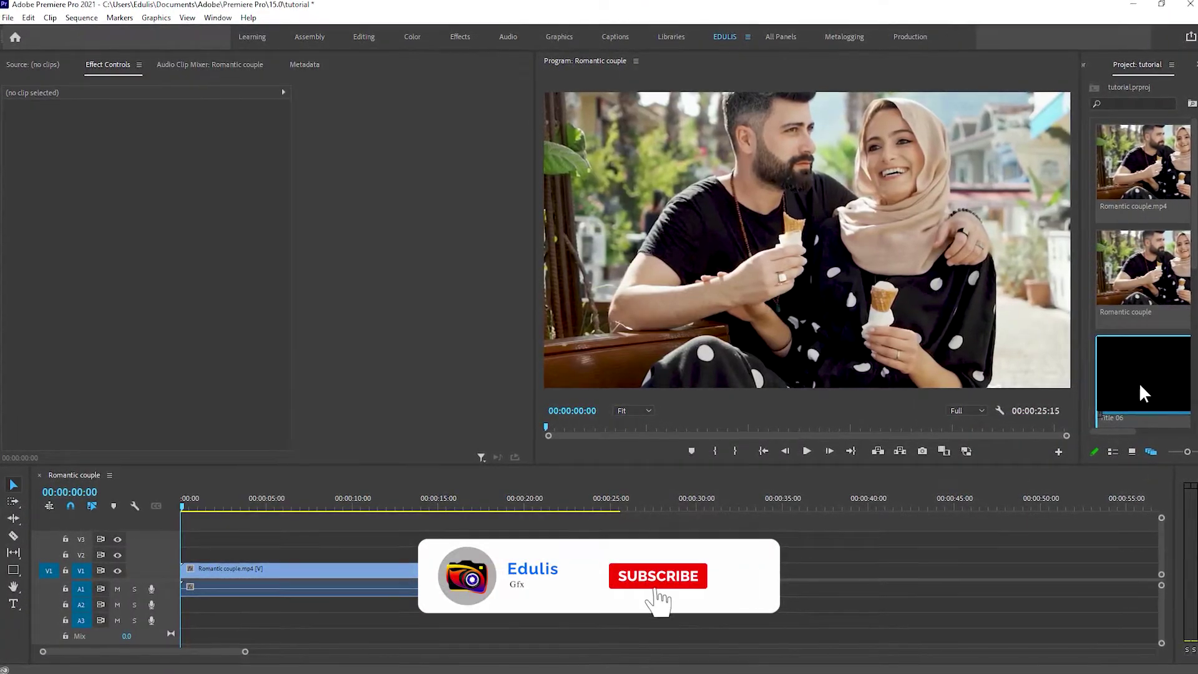
{"action": "left_click_drag", "start_coordinate": [1139, 383], "coordinate": [337, 559]}
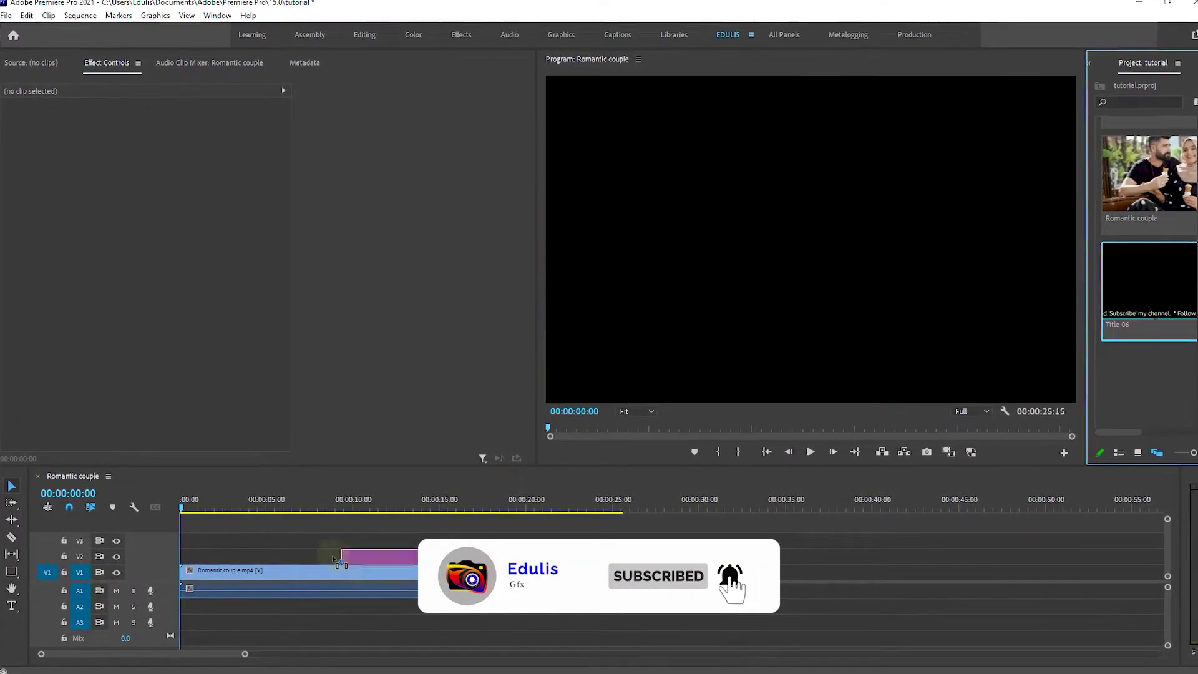
{"action": "left_click_drag", "start_coordinate": [337, 559], "coordinate": [262, 552]}
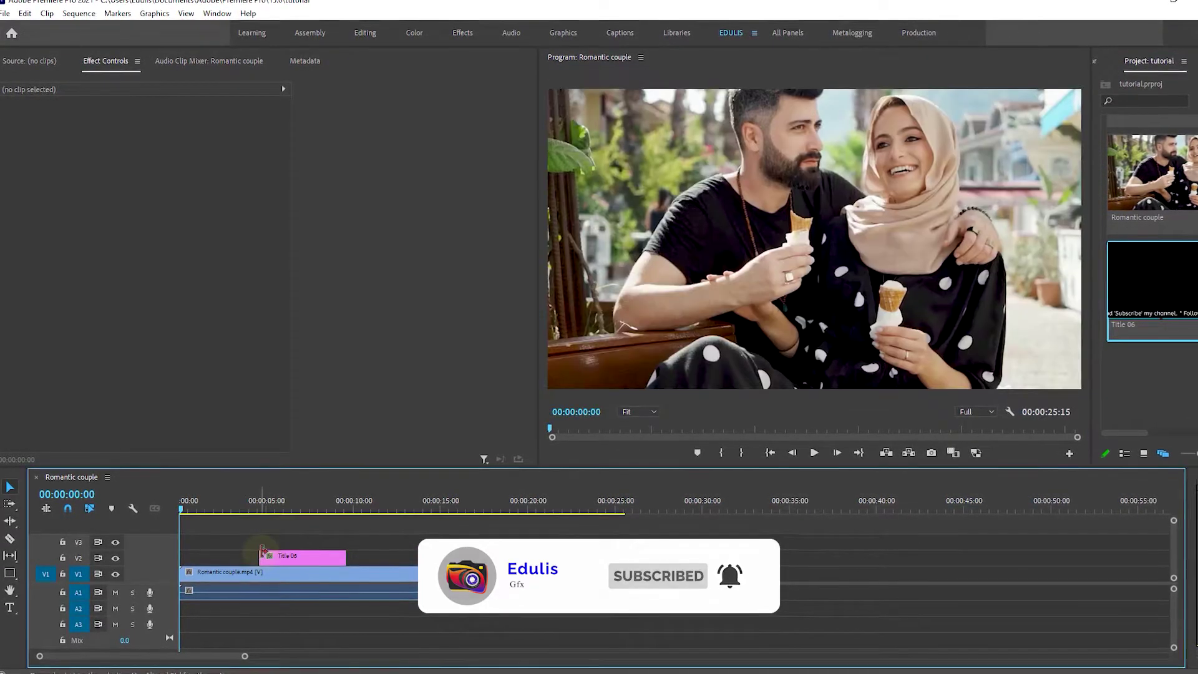
Preview the thank-you title crawling over the couple video from its start
{"action": "left_click", "coordinate": [264, 499]}
{"action": "key", "text": "space"}
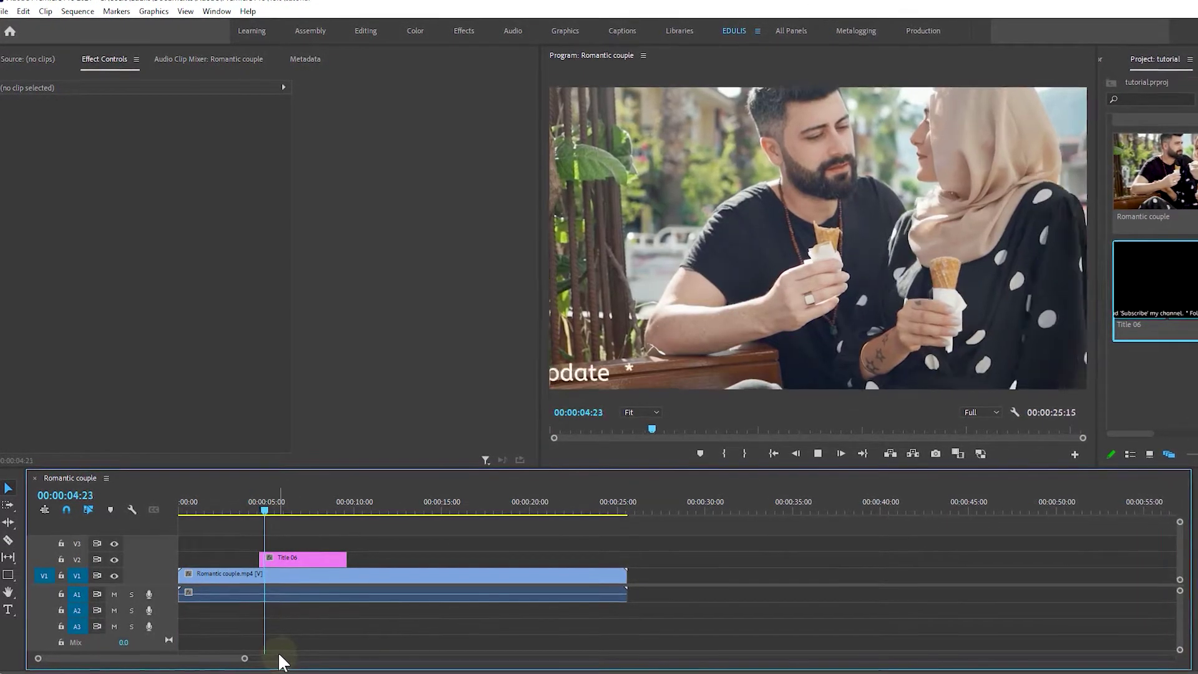
{"action": "key", "text": "space"}
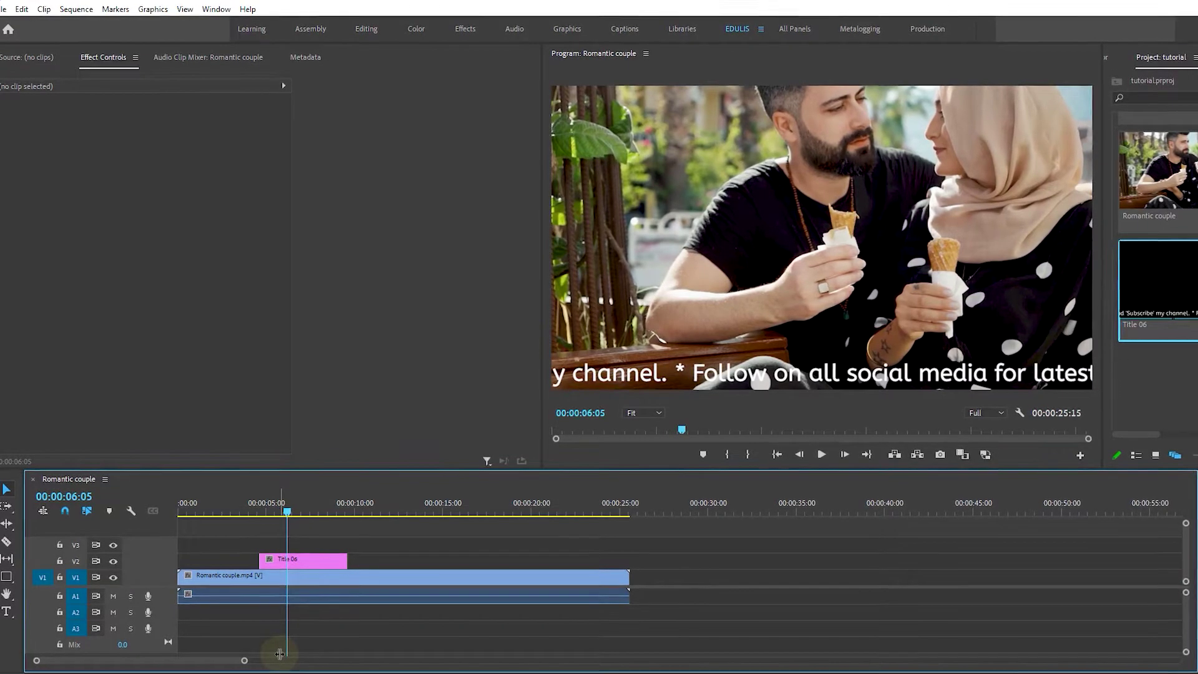
Change Title 06's crawl direction to Crawl Left and close the title editor
{"action": "double_click", "coordinate": [315, 560]}
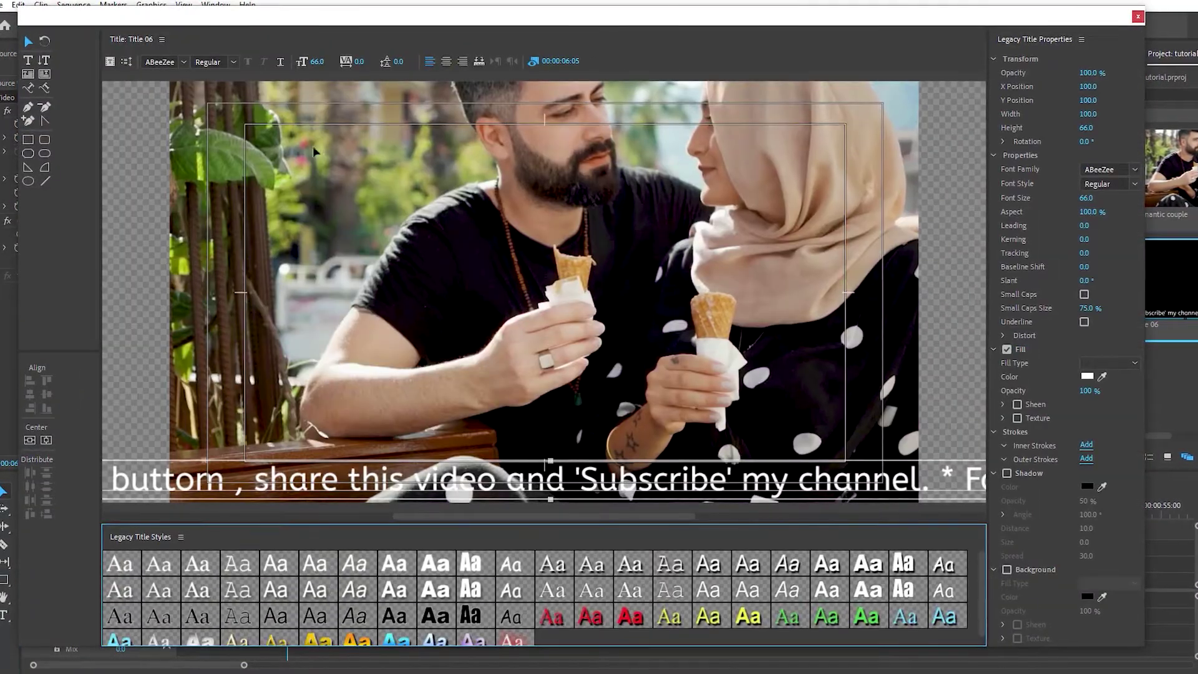
{"action": "left_click", "coordinate": [127, 61]}
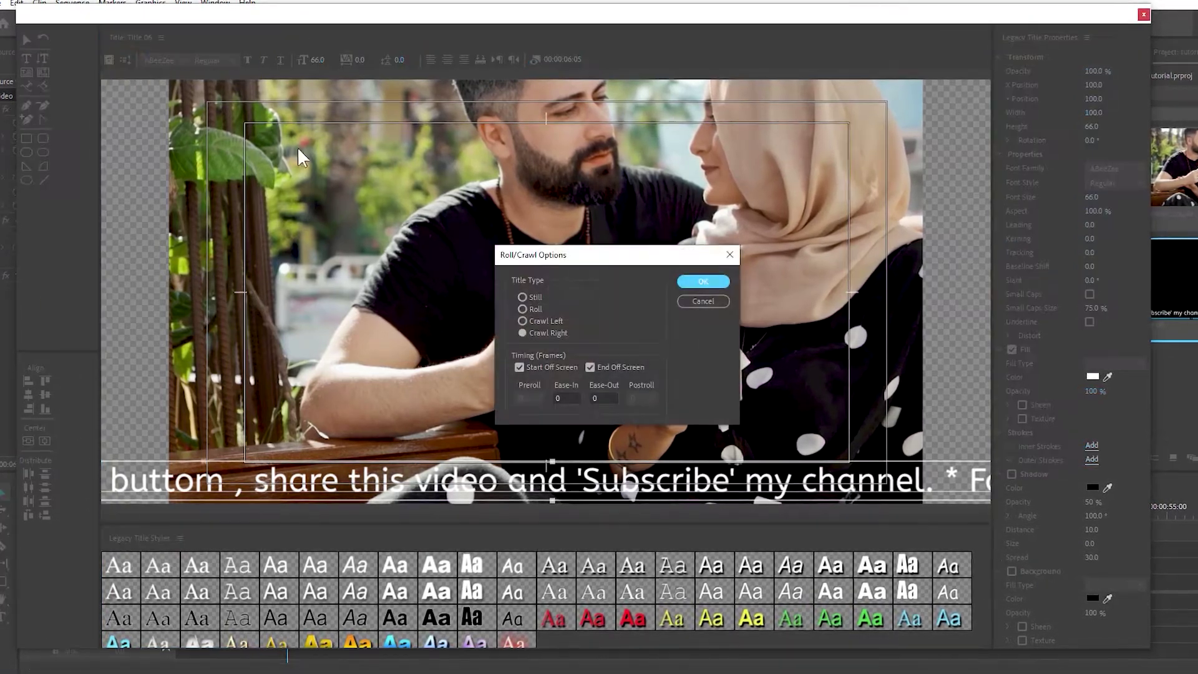
{"action": "left_click", "coordinate": [524, 332]}
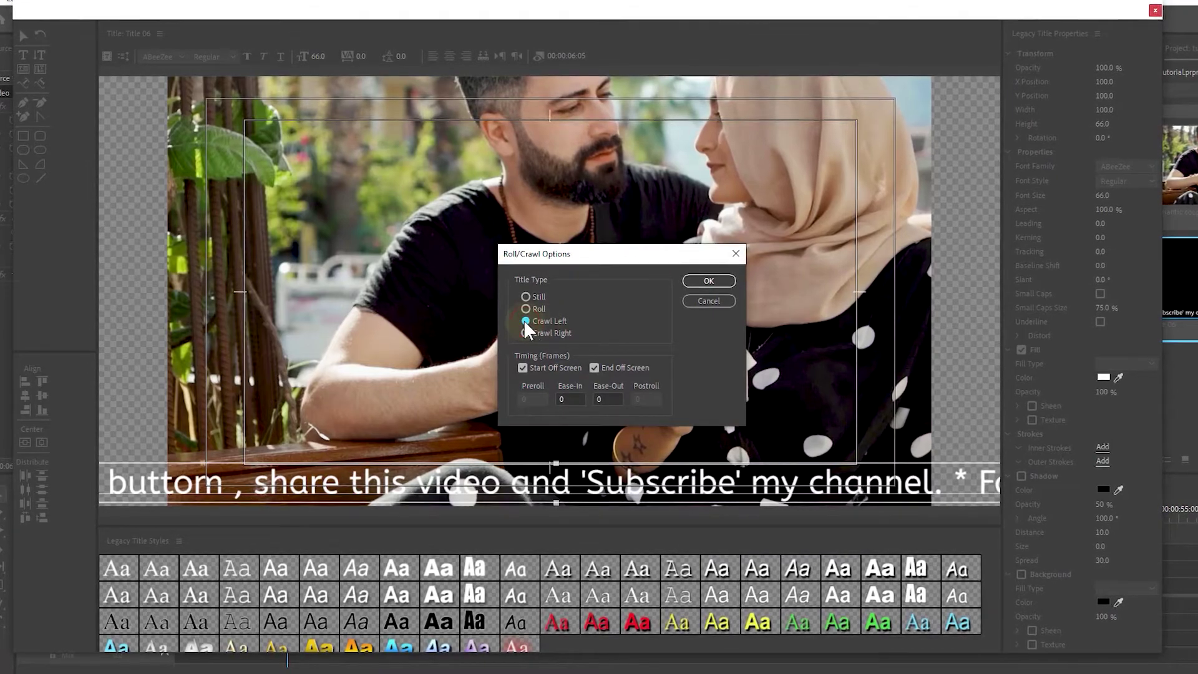
{"action": "left_click", "coordinate": [707, 281]}
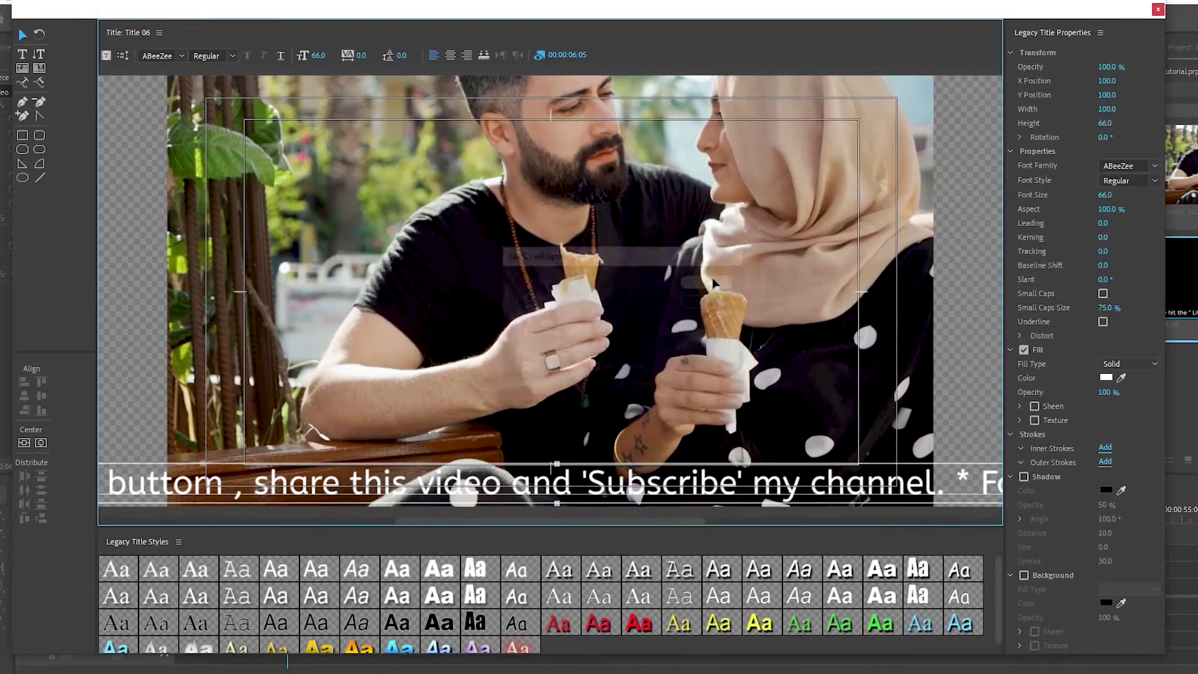
{"action": "left_click", "coordinate": [1159, 9]}
Play from the start of Title 06 to check the leftward crawl
{"action": "key", "text": "space"}
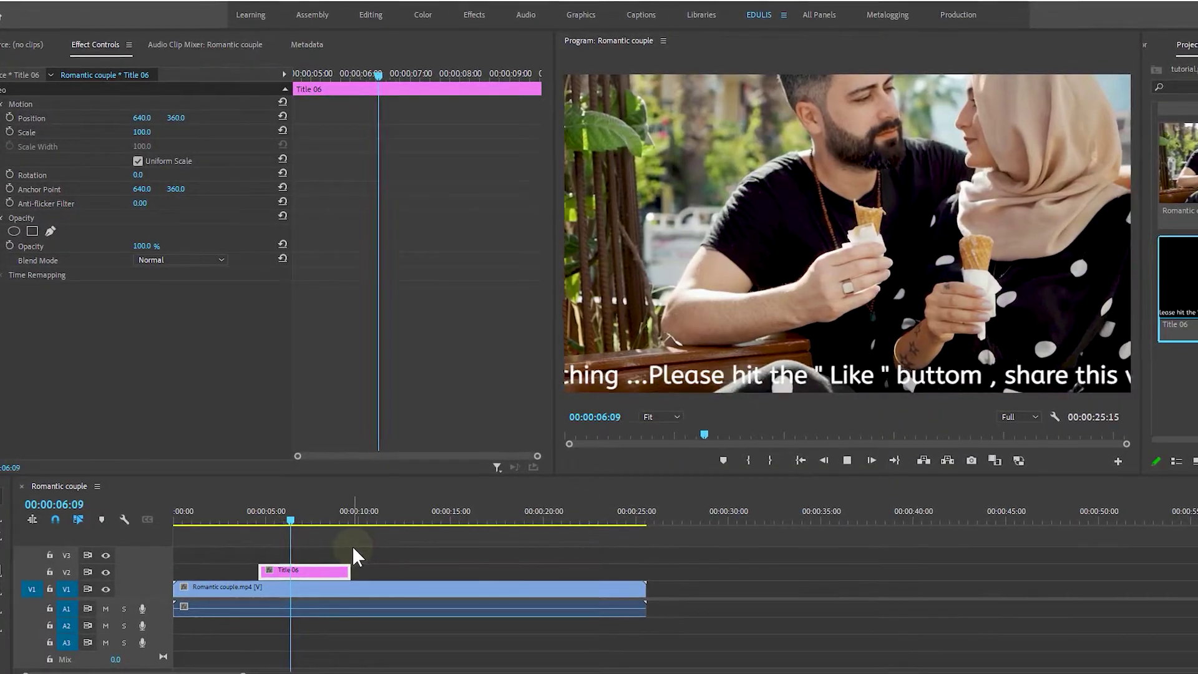
{"action": "left_click", "coordinate": [262, 521]}
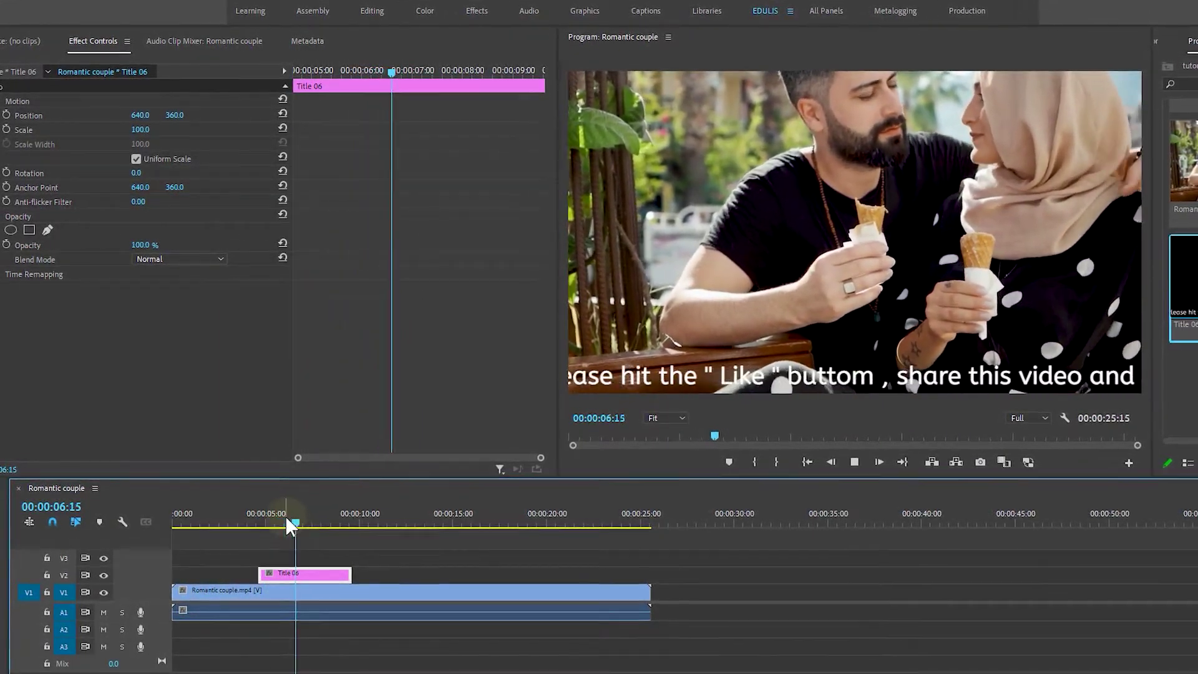
{"action": "key", "text": "space"}
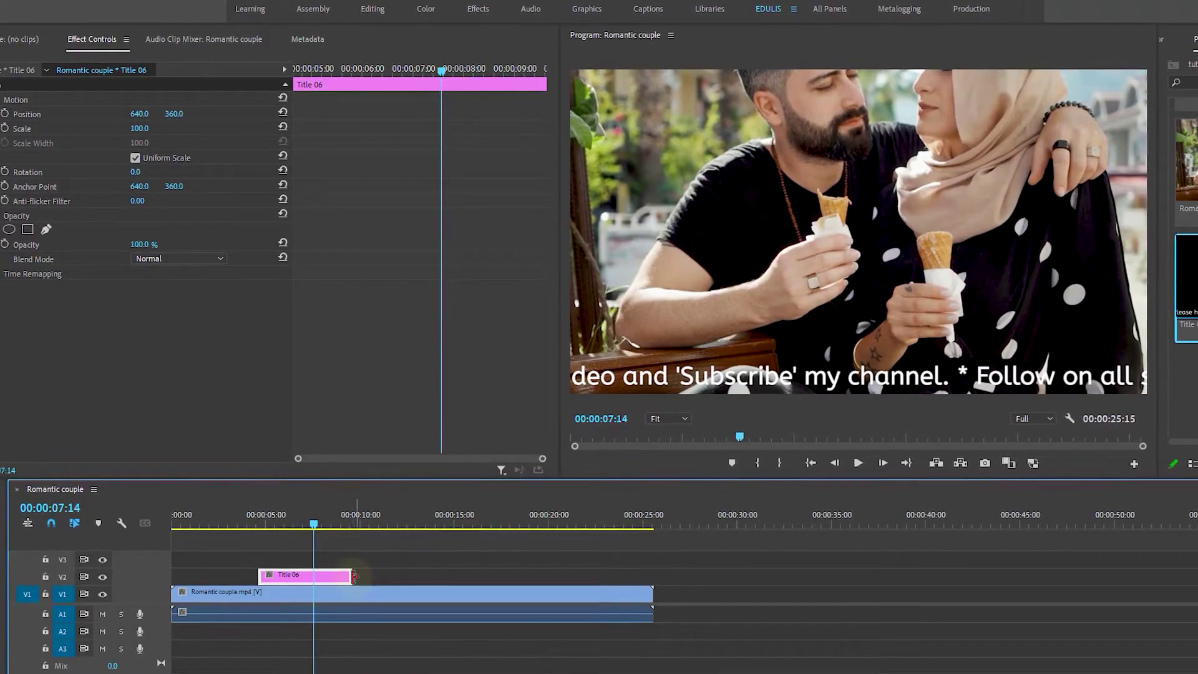
Extend Title 06 to the end of the couple video and preview through 00:00:25:13
{"action": "left_click_drag", "start_coordinate": [347, 577], "coordinate": [592, 577]}
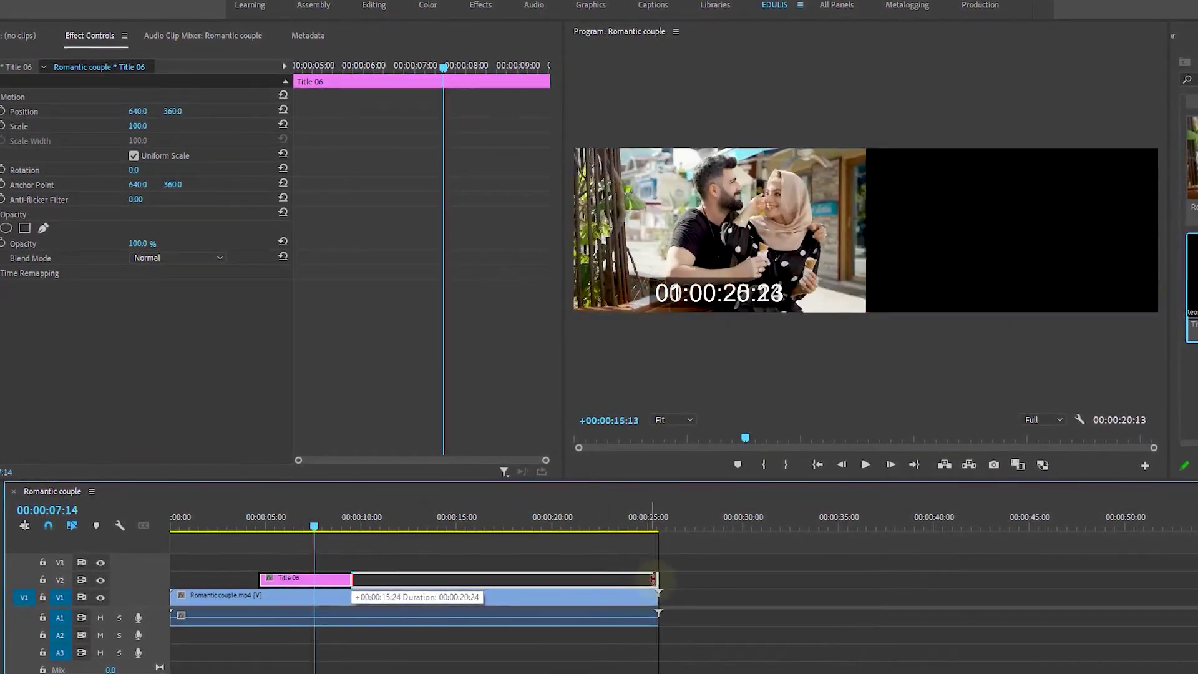
{"action": "left_click_drag", "start_coordinate": [593, 577], "coordinate": [657, 578]}
{"action": "key", "text": "space"}
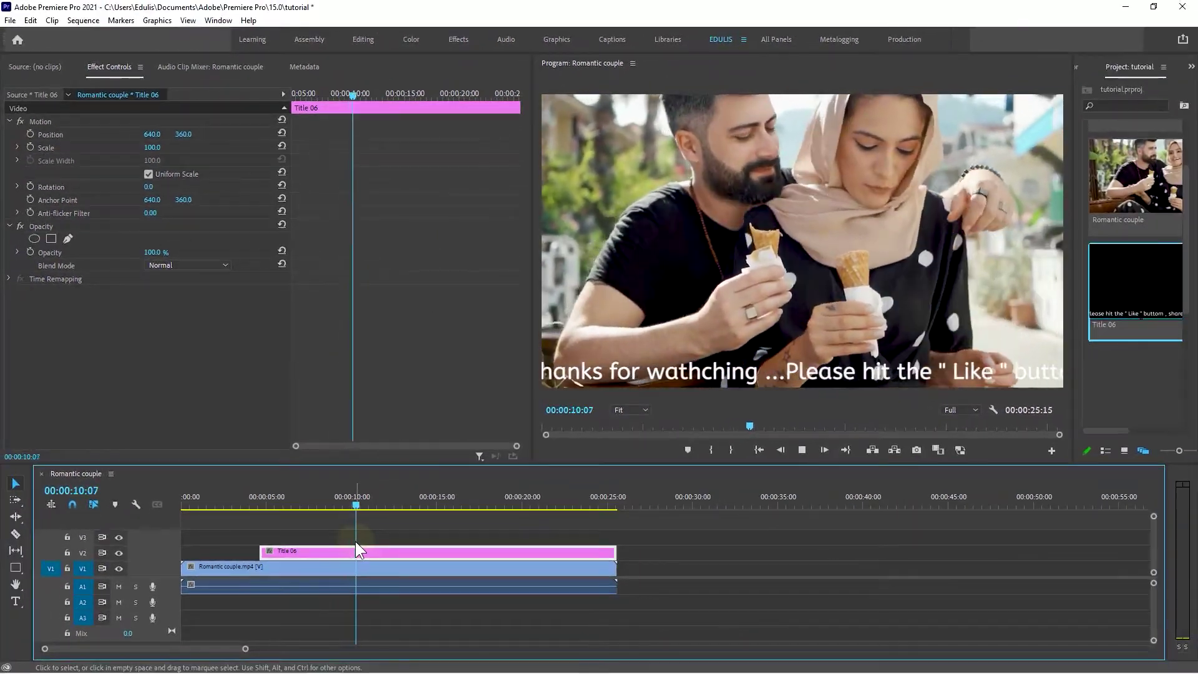
{"action": "key", "text": "space"}
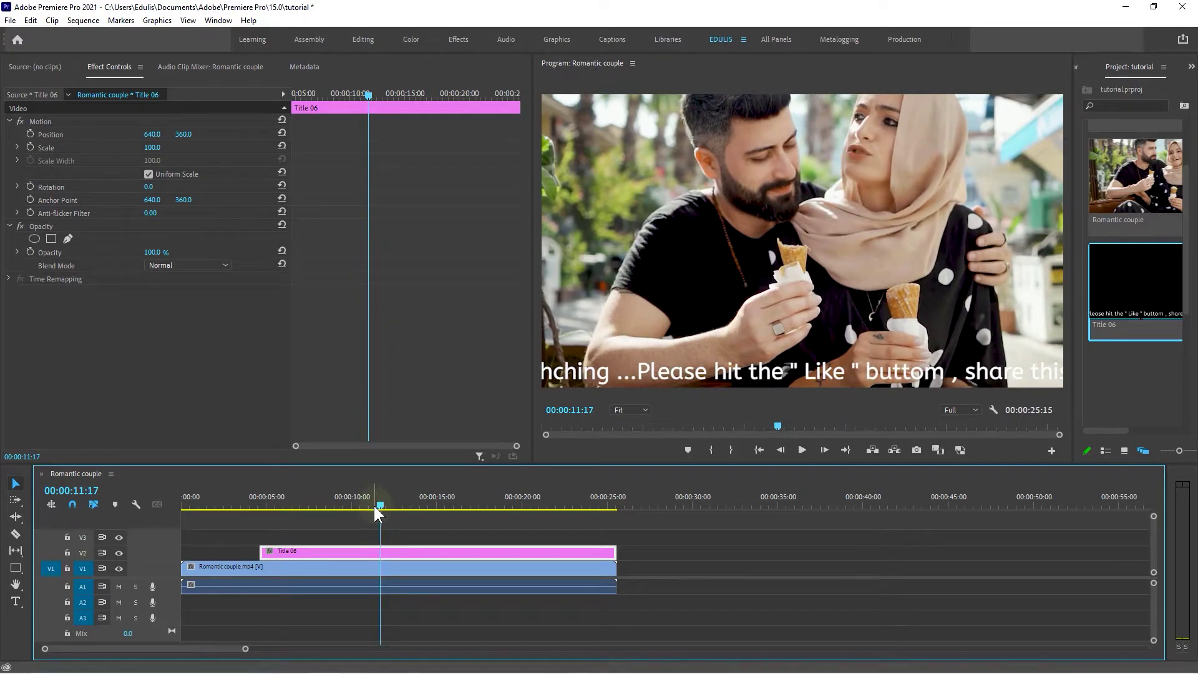
{"action": "left_click_drag", "start_coordinate": [380, 502], "coordinate": [617, 505]}
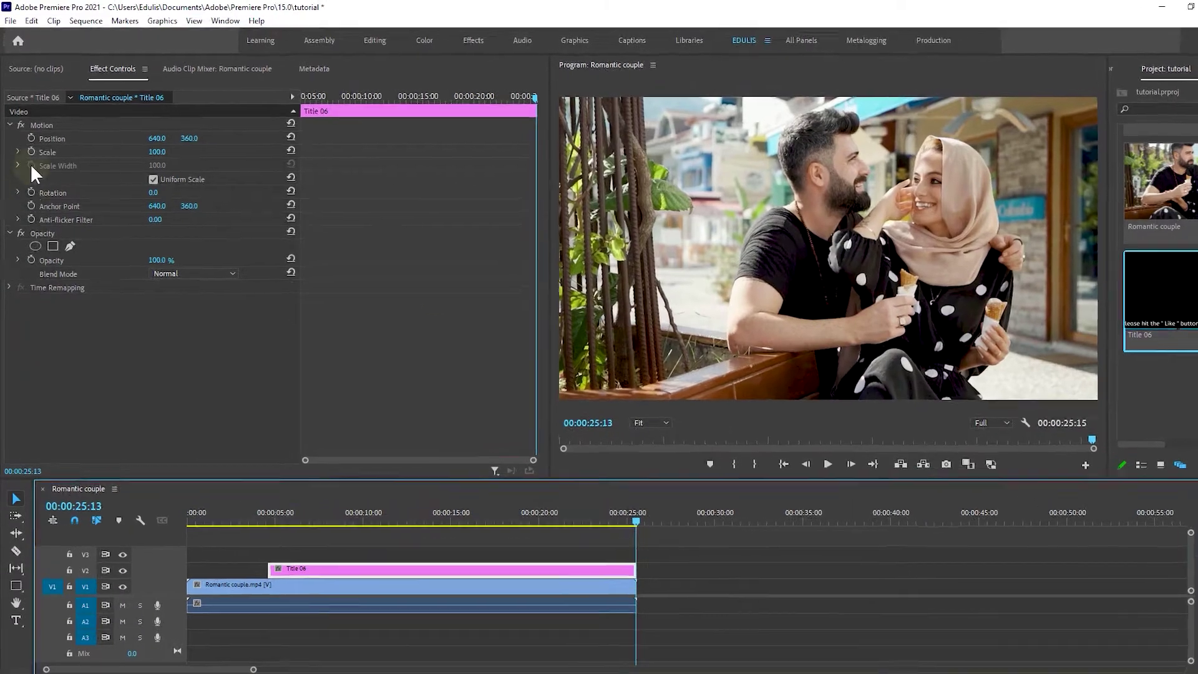
Create a new 1280×720 legacy title, keeping the default name Title 07
{"action": "left_click", "coordinate": [10, 20]}
{"action": "mouse_move", "coordinate": [25, 43]}
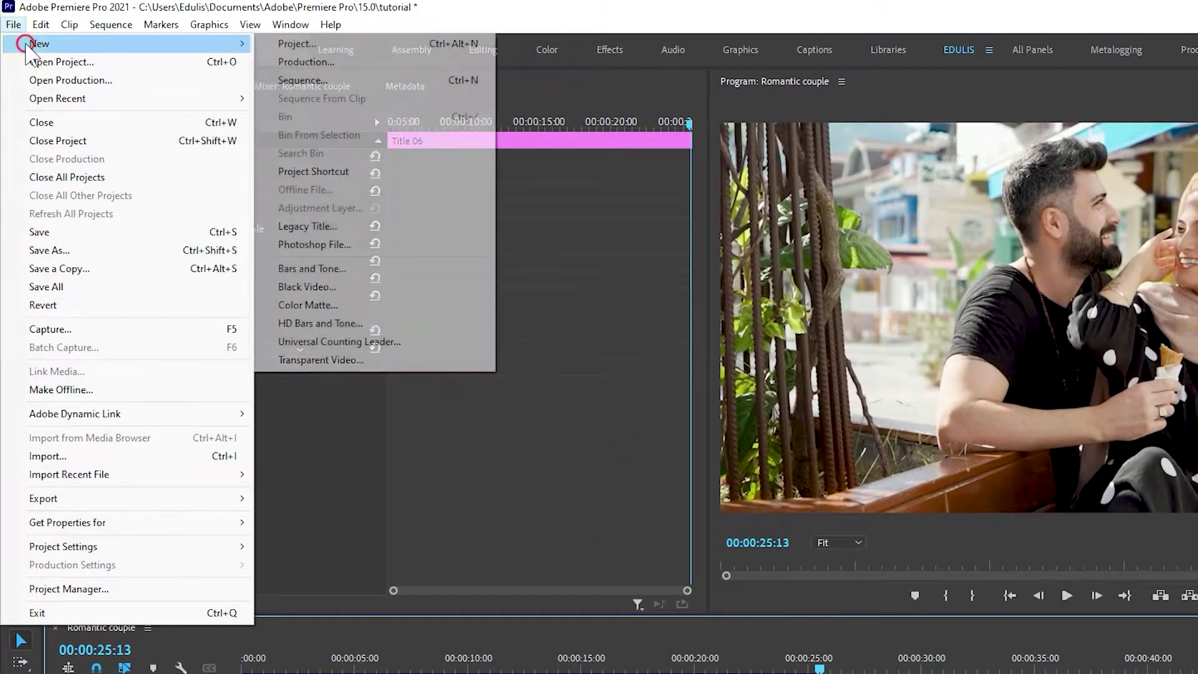
{"action": "left_click", "coordinate": [337, 226]}
{"action": "left_click", "coordinate": [824, 529]}
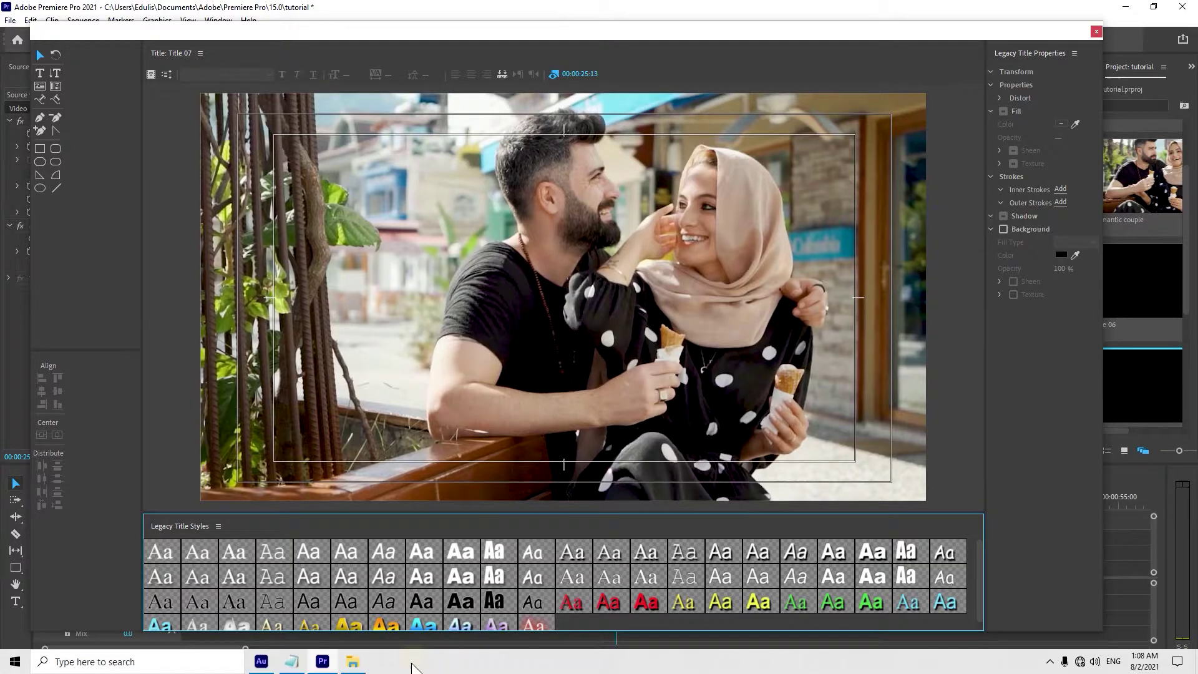
Copy the full list of names from the Text animation file in Notepad
{"action": "left_click", "coordinate": [291, 671]}
{"action": "left_click_drag", "start_coordinate": [401, 492], "coordinate": [226, 3]}
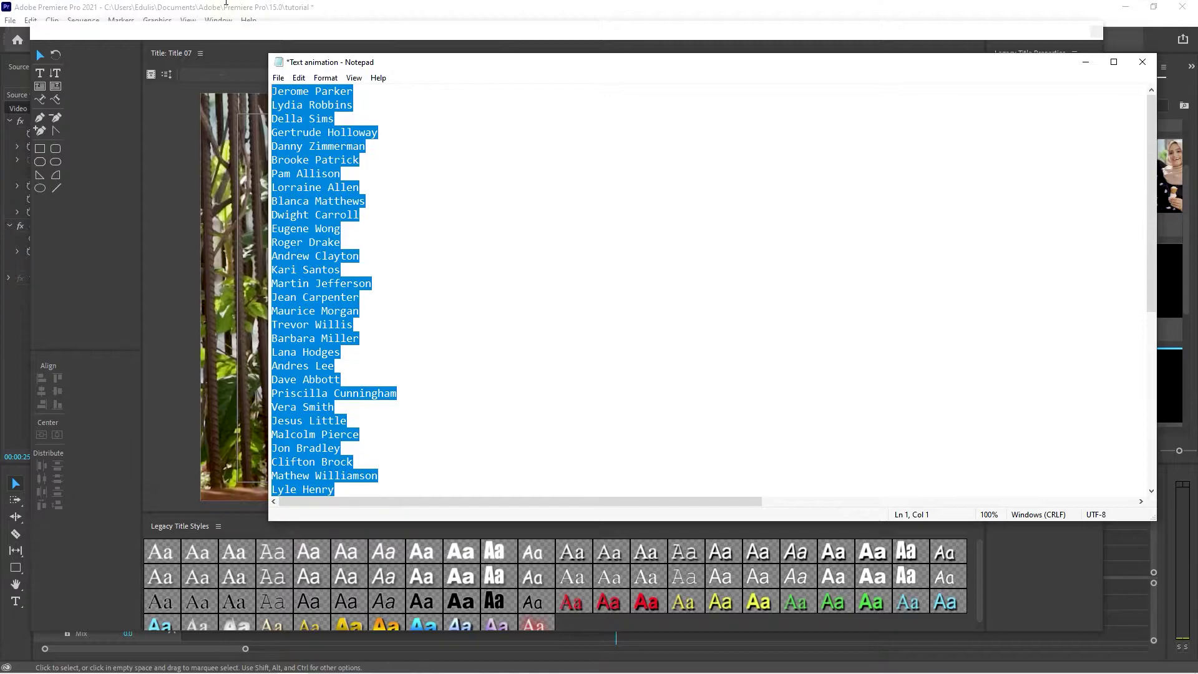
{"action": "right_click", "coordinate": [326, 108]}
{"action": "left_click", "coordinate": [361, 144]}
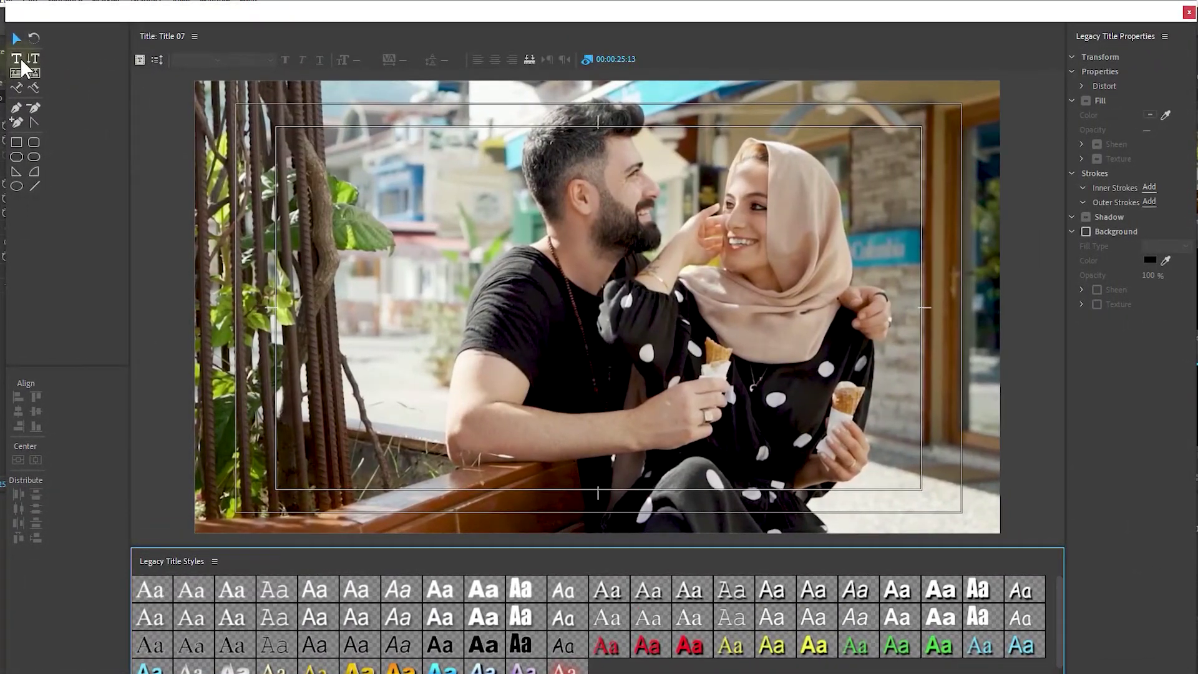
Paste the list of names into a Title 07 text box and reduce it to font size 62
{"action": "left_click", "coordinate": [22, 60]}
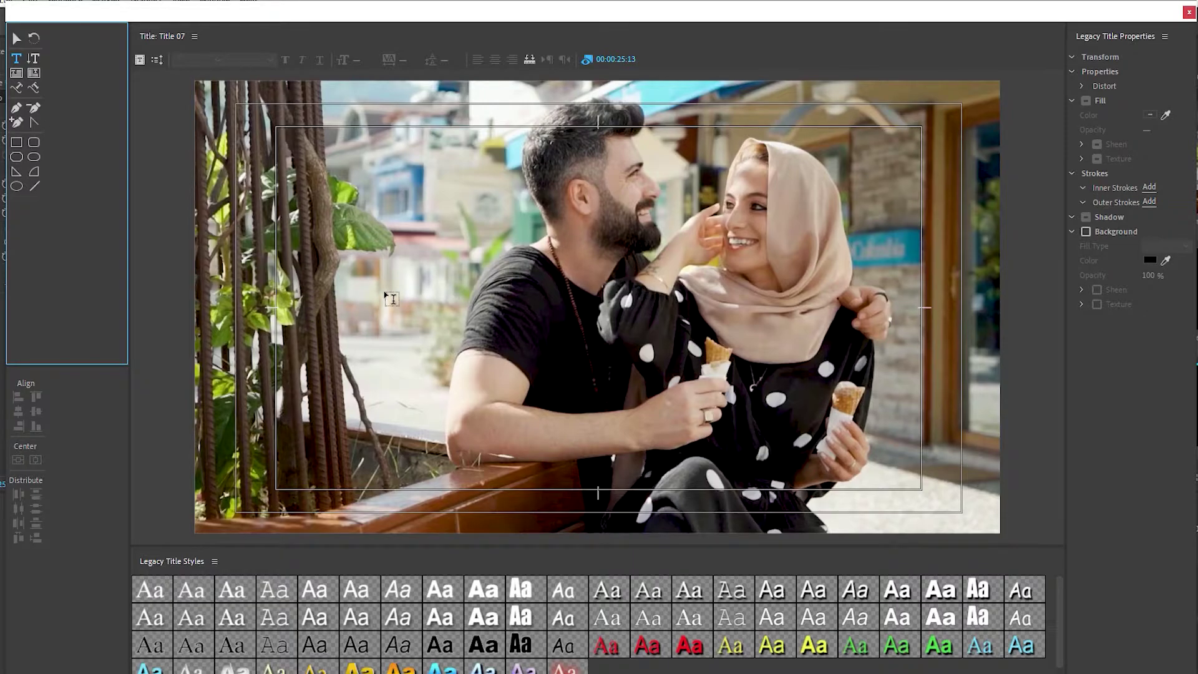
{"action": "left_click", "coordinate": [377, 245]}
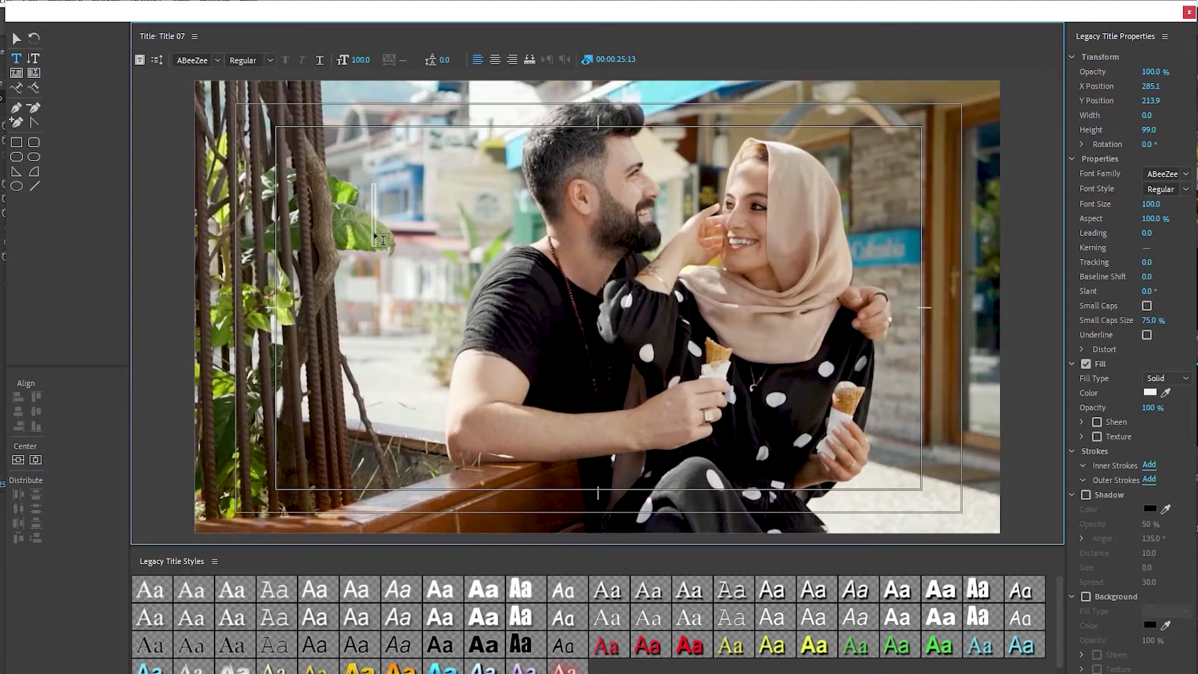
{"action": "key", "text": "ctrl+v"}
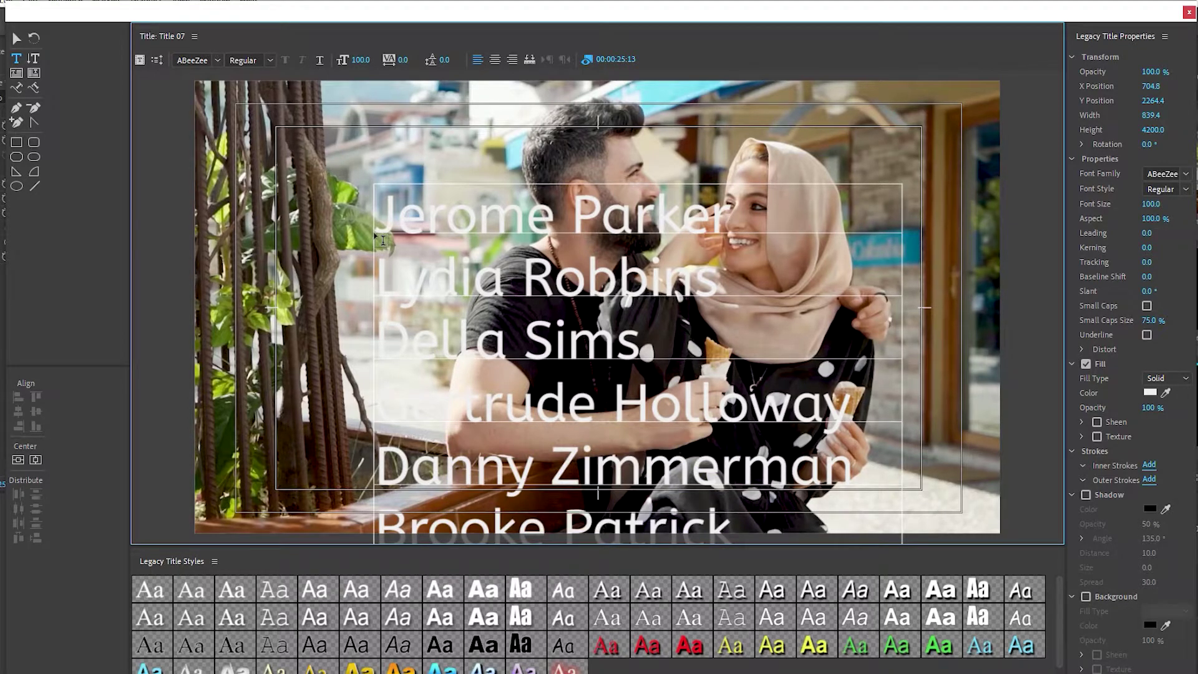
{"action": "key", "text": "ctrl+a"}
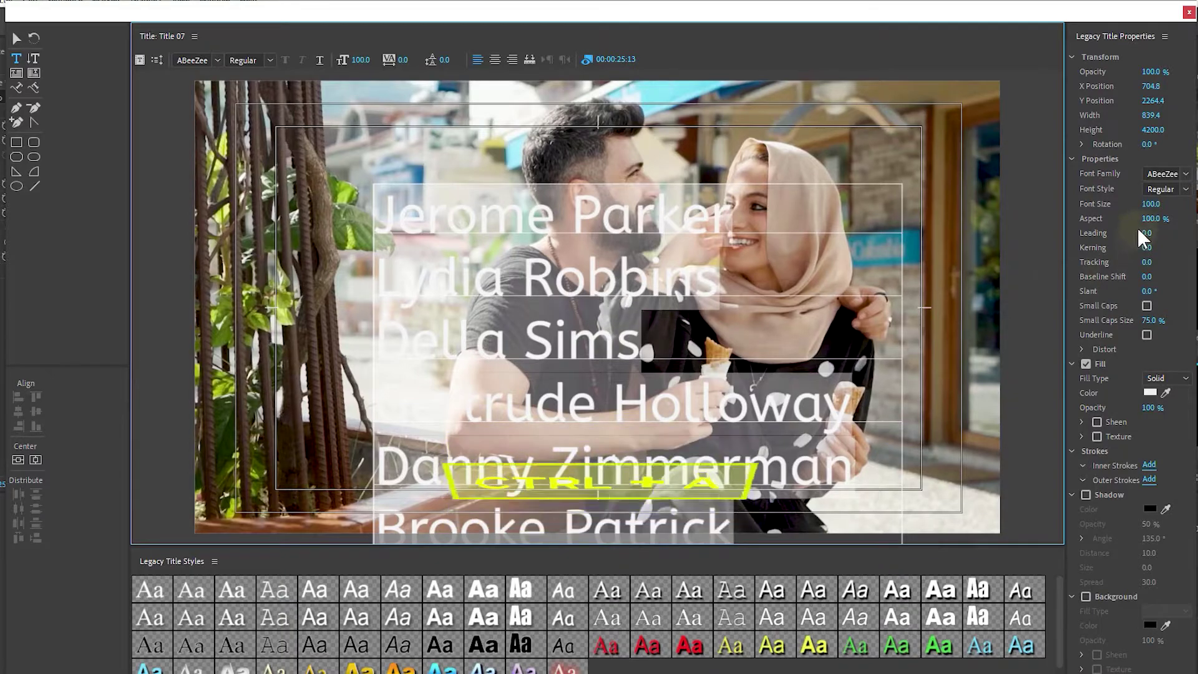
{"action": "left_click_drag", "start_coordinate": [1152, 210], "coordinate": [1129, 210]}
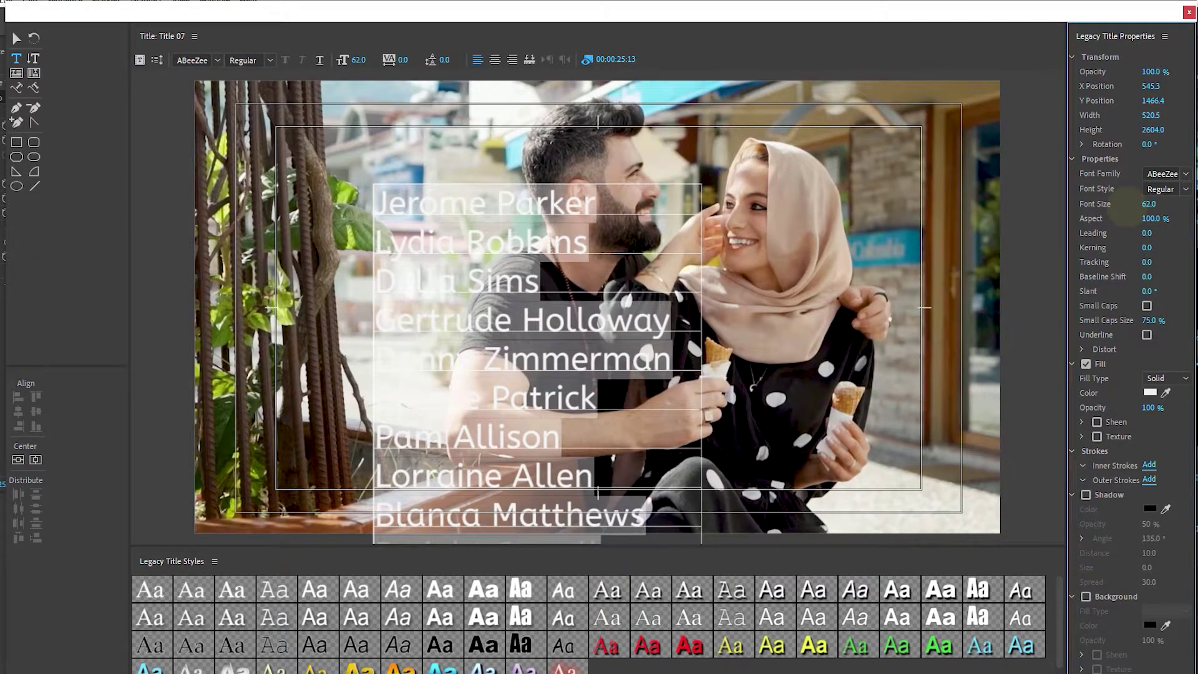
Give the names a red fill, then change it to a brighter red
{"action": "left_click", "coordinate": [1150, 393]}
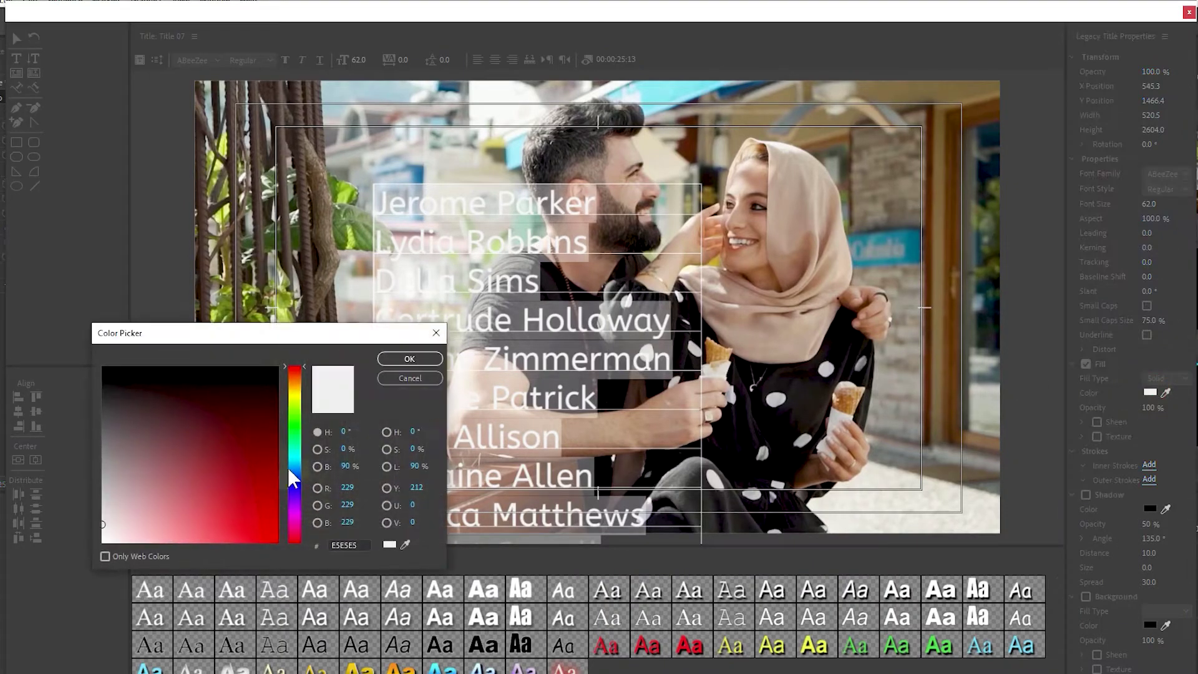
{"action": "left_click", "coordinate": [265, 456]}
{"action": "left_click", "coordinate": [409, 359]}
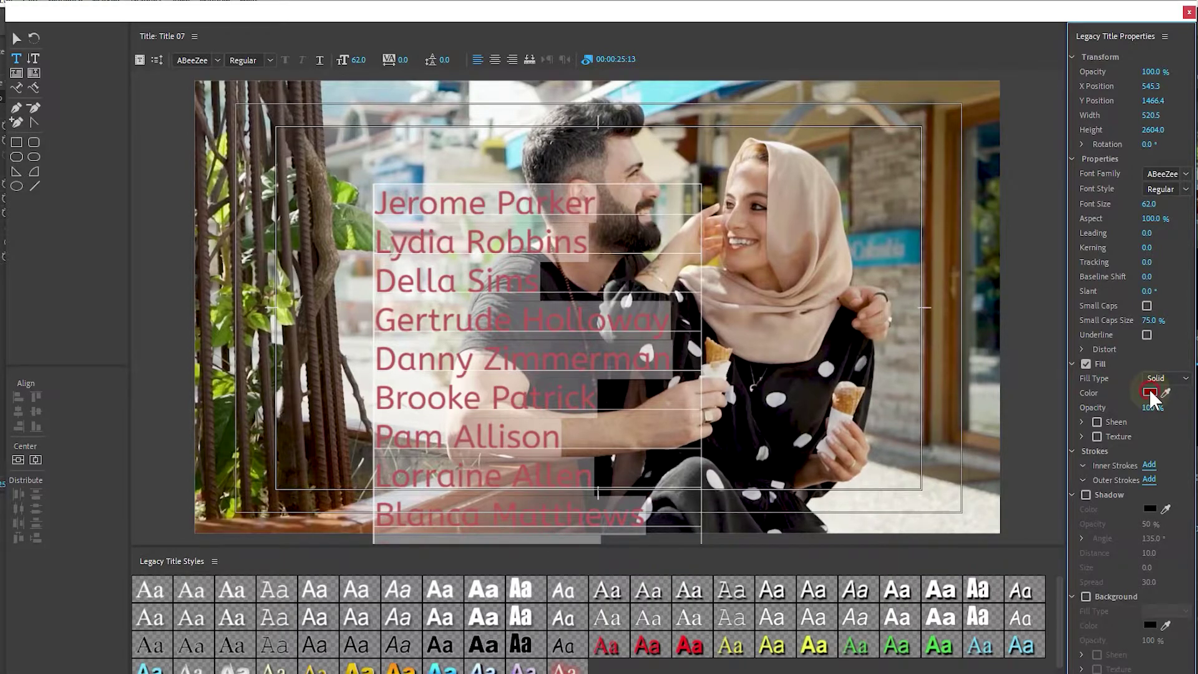
{"action": "left_click", "coordinate": [1149, 393]}
{"action": "left_click", "coordinate": [268, 504]}
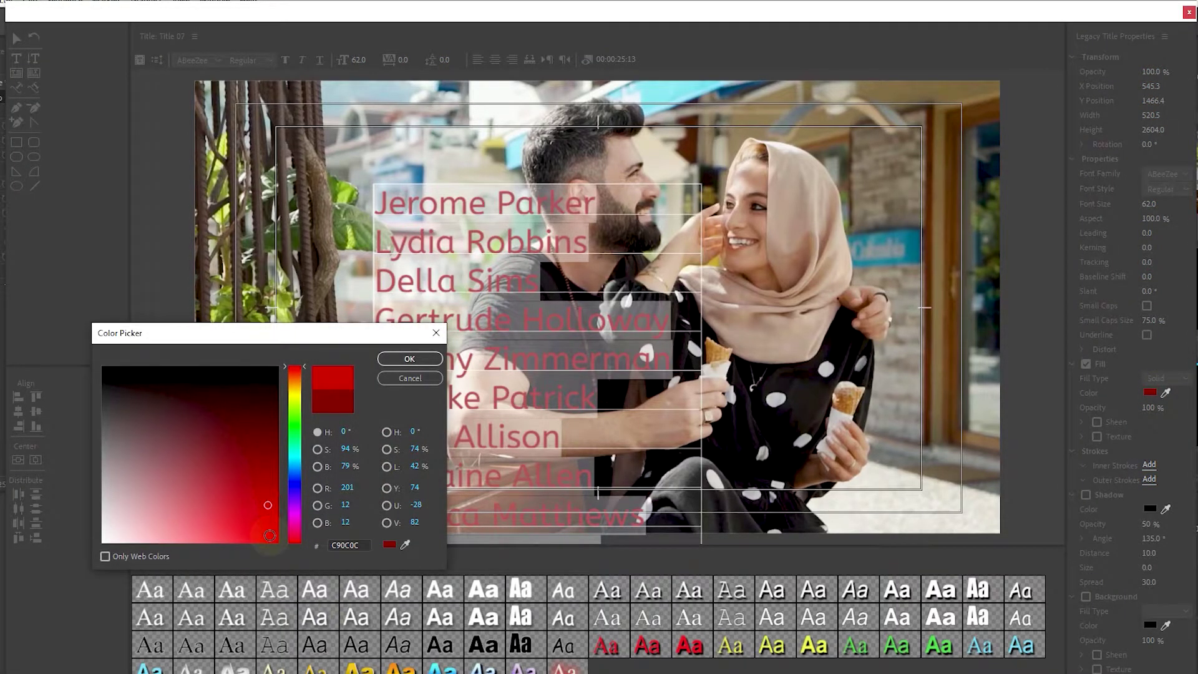
{"action": "left_click", "coordinate": [270, 535]}
{"action": "left_click", "coordinate": [410, 359]}
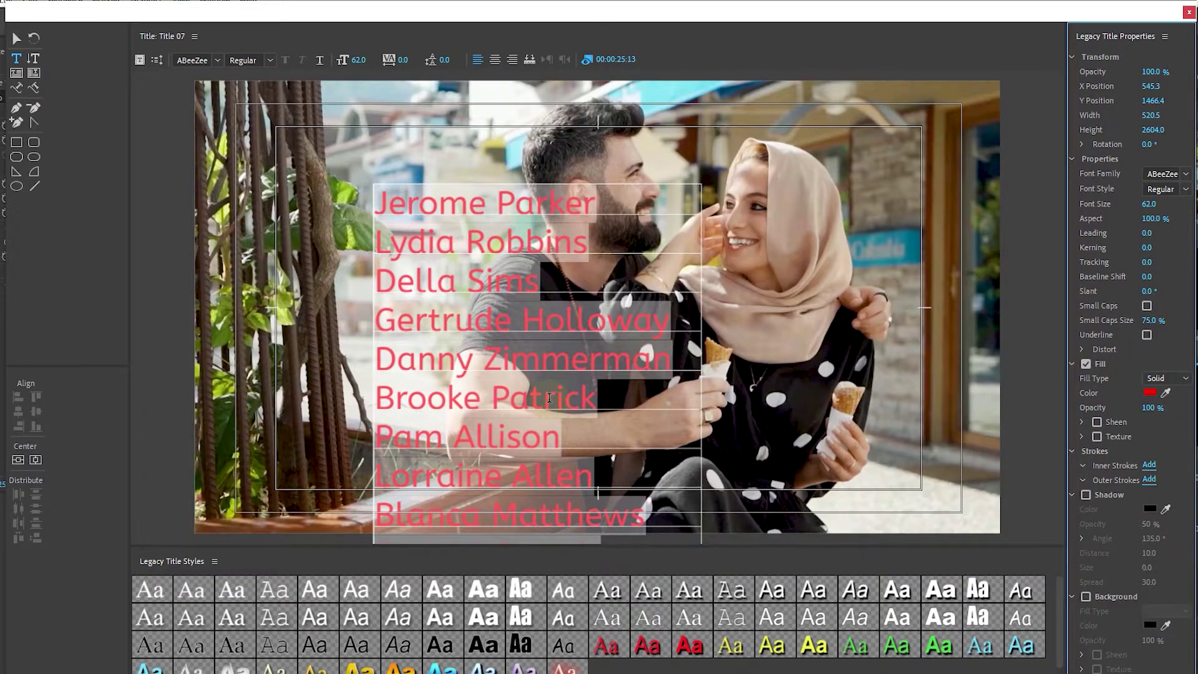
Center-align the names, move the box to about X 643.2, Y 1390.4, and hide the background video
{"action": "key", "text": "ctrl+shift+c"}
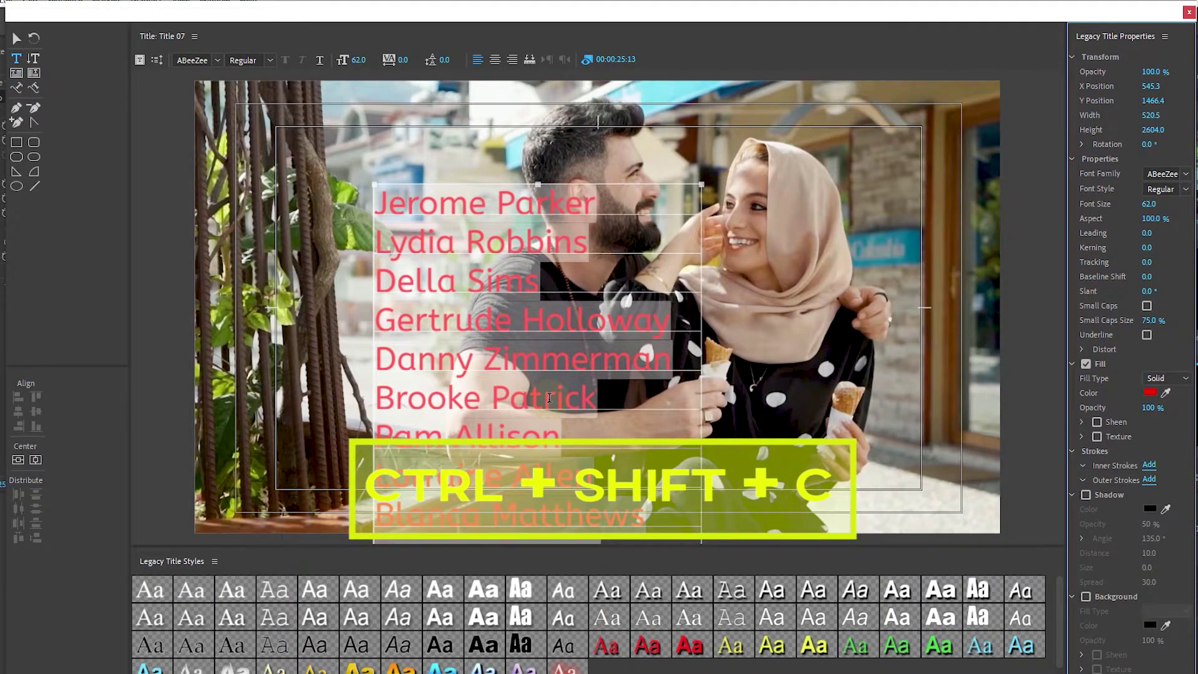
{"action": "key", "text": "ctrl+shift+c"}
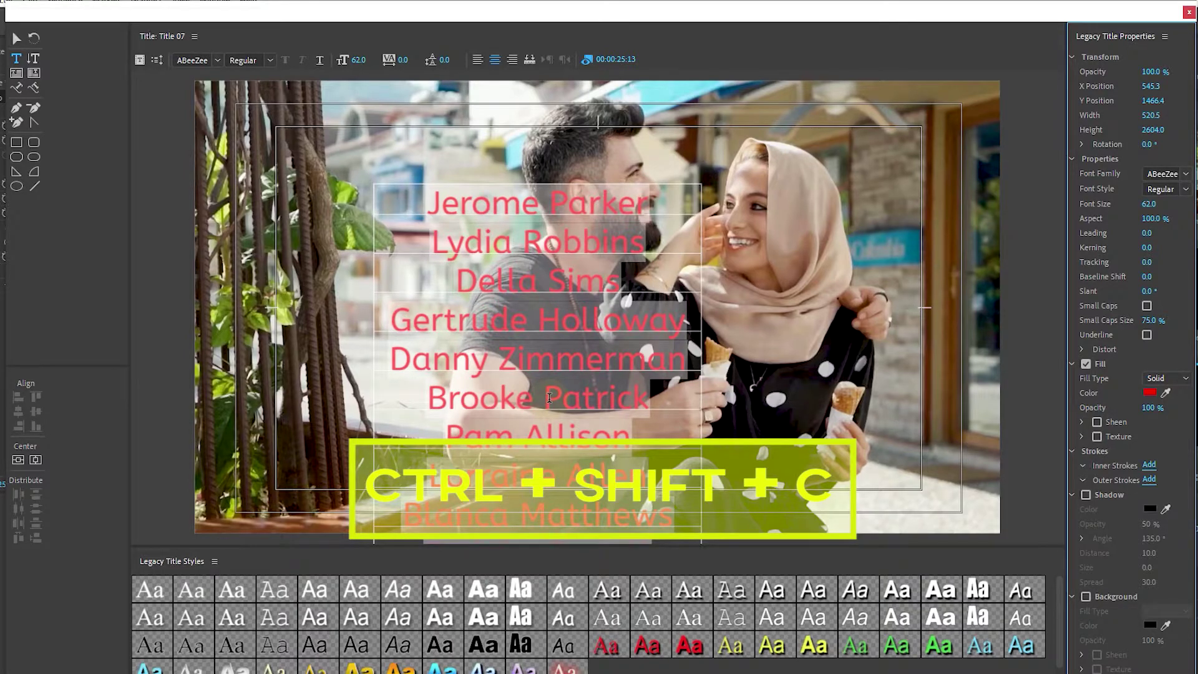
{"action": "left_click", "coordinate": [16, 38]}
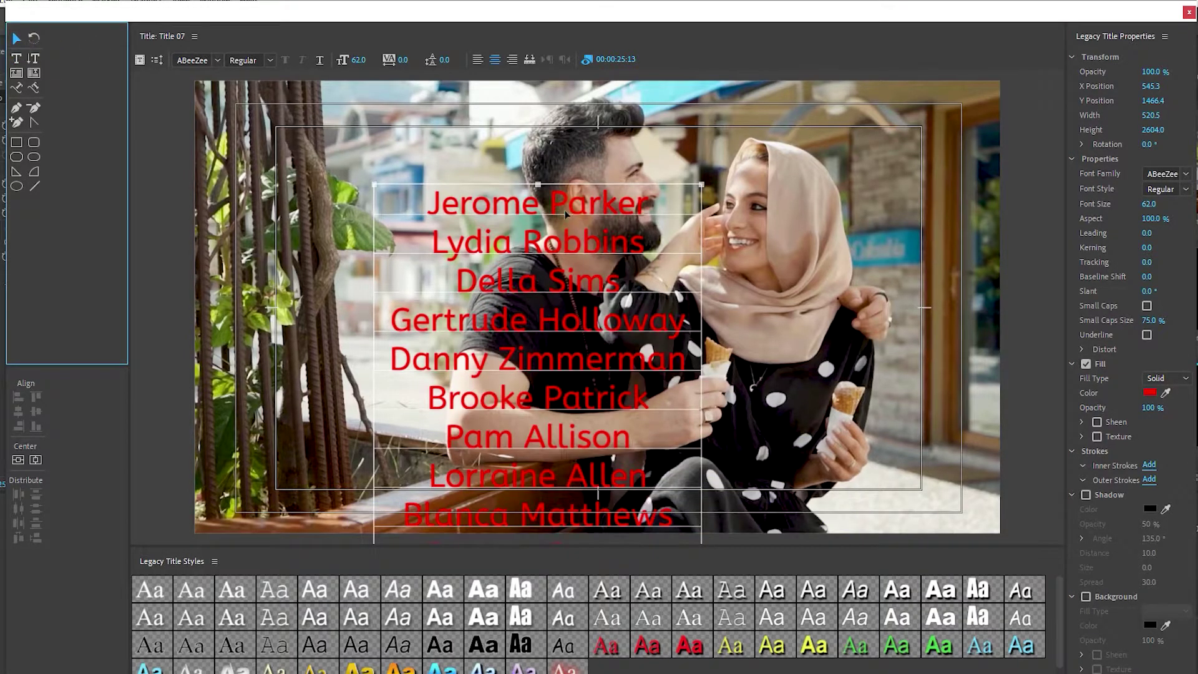
{"action": "left_click", "coordinate": [560, 187]}
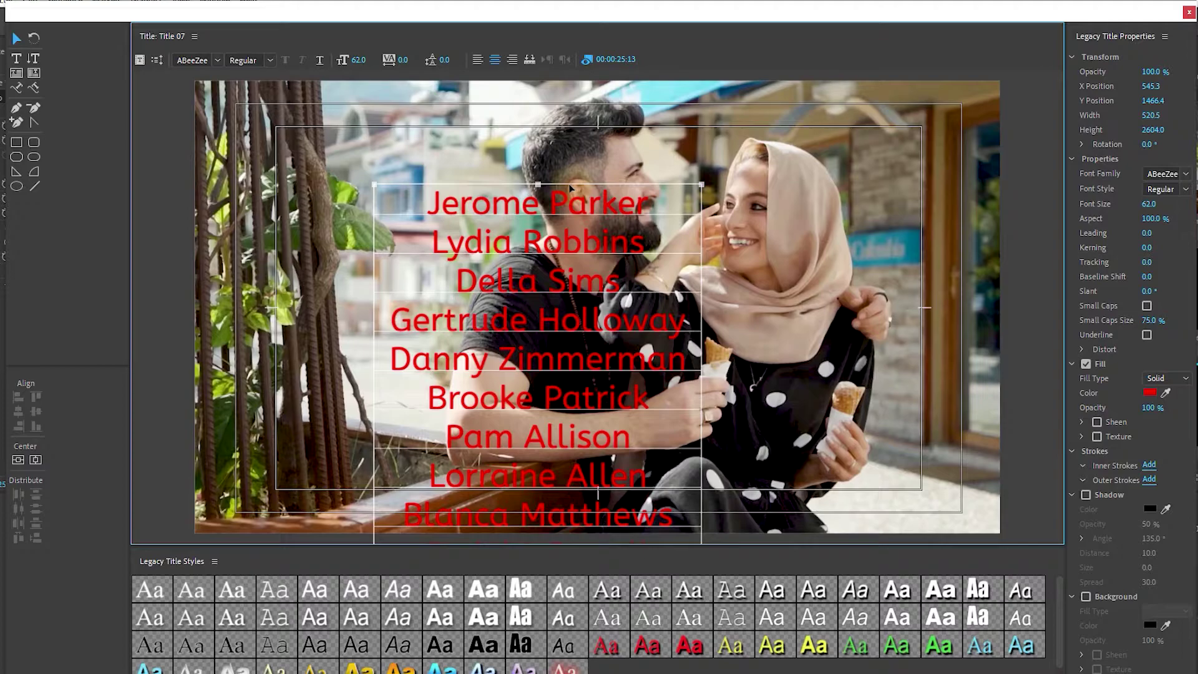
{"action": "left_click_drag", "start_coordinate": [570, 187], "coordinate": [632, 139]}
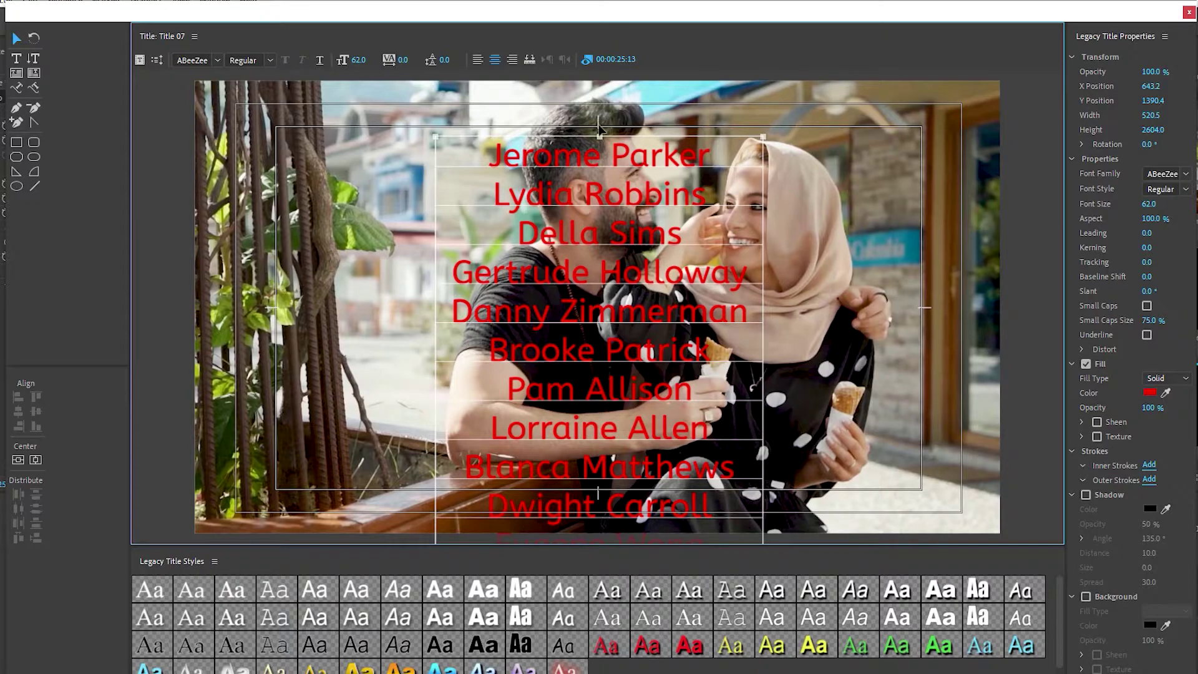
{"action": "left_click", "coordinate": [587, 58]}
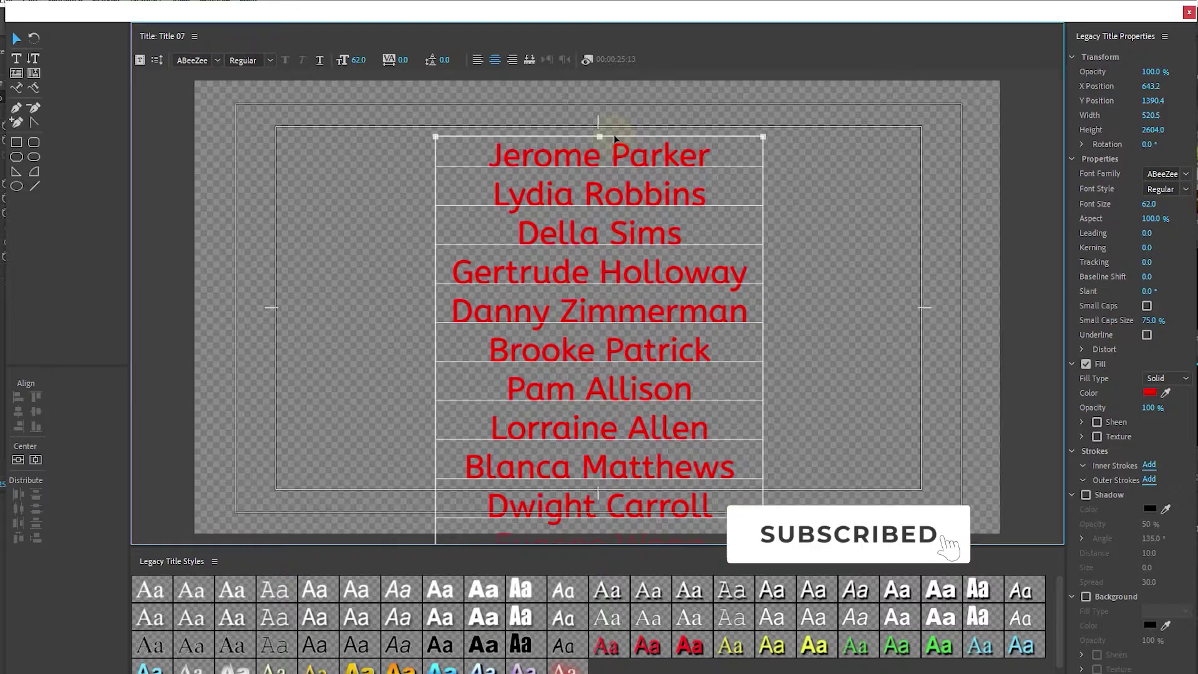
Nudge the names slightly up-left and set the title to Roll, starting and ending off screen
{"action": "left_click_drag", "start_coordinate": [614, 137], "coordinate": [605, 130]}
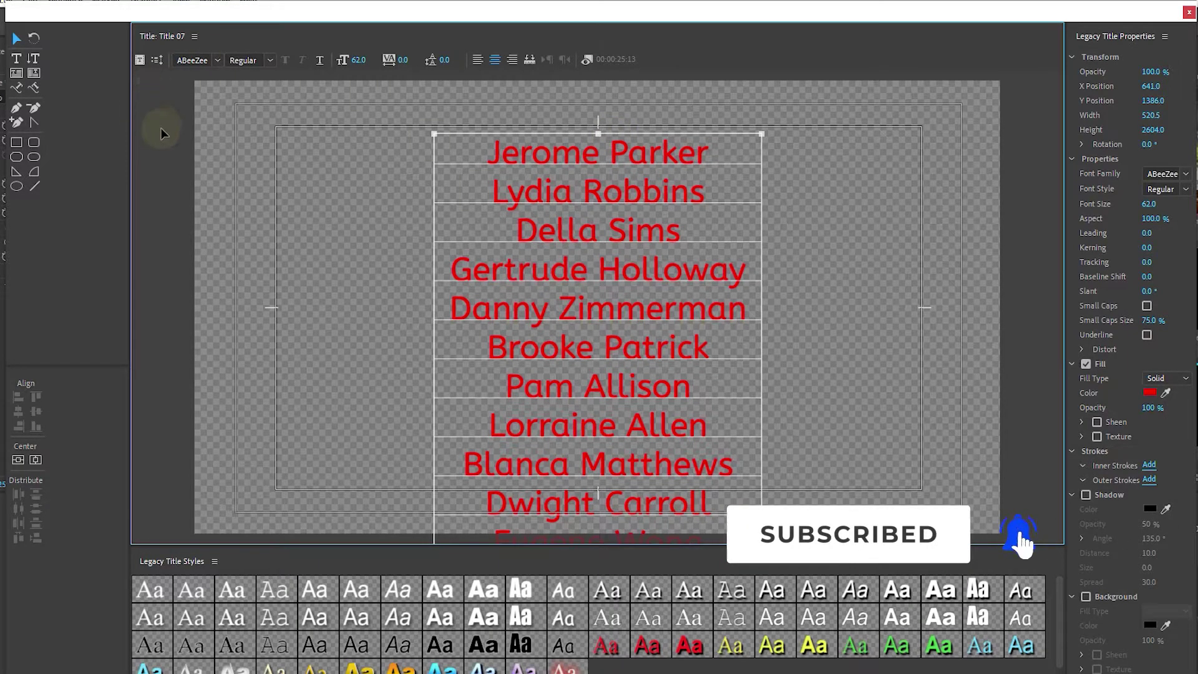
{"action": "left_click", "coordinate": [158, 60]}
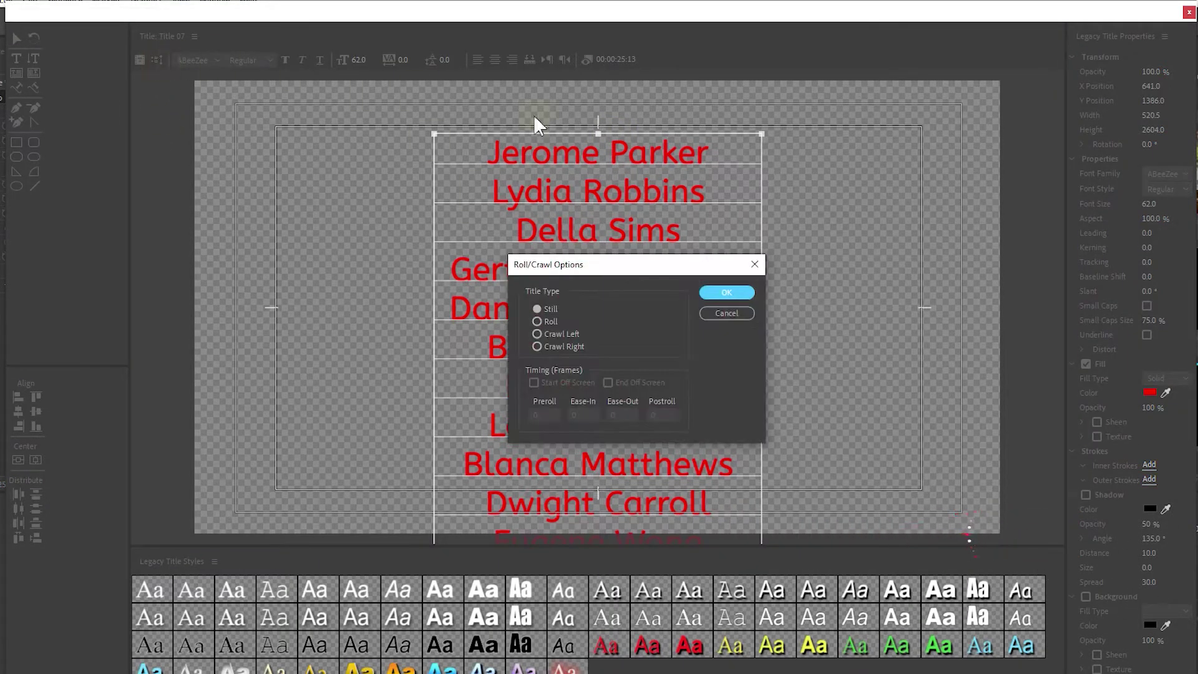
{"action": "left_click", "coordinate": [538, 321]}
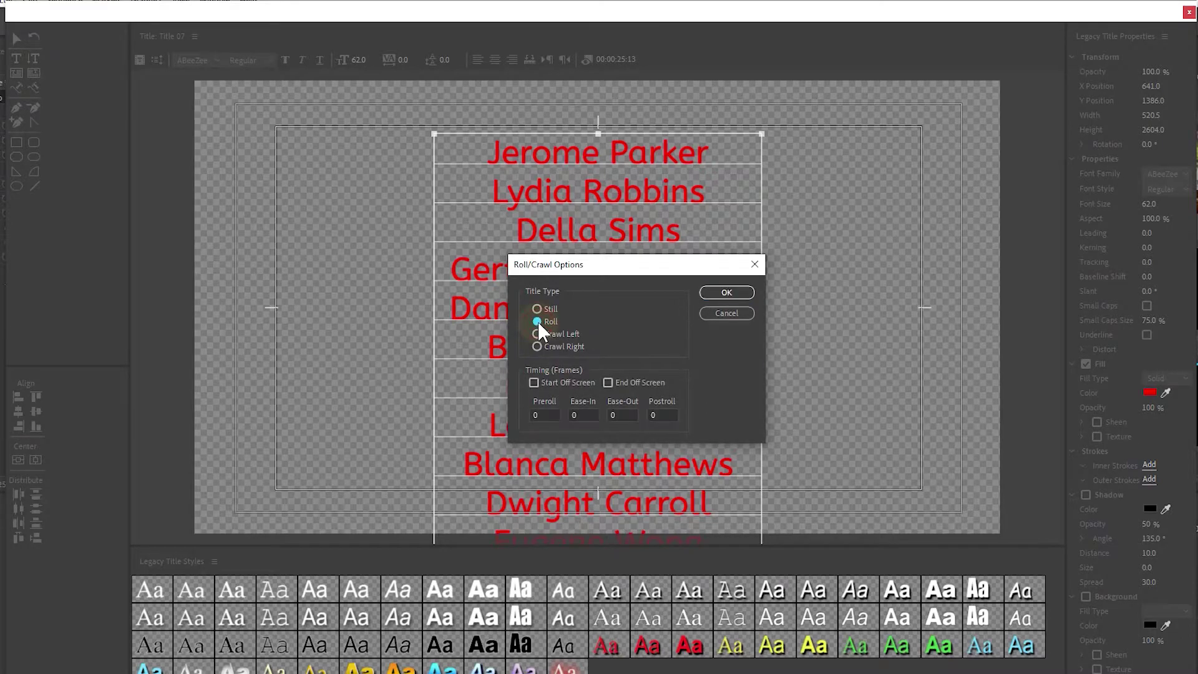
{"action": "left_click", "coordinate": [534, 383]}
{"action": "left_click", "coordinate": [608, 382]}
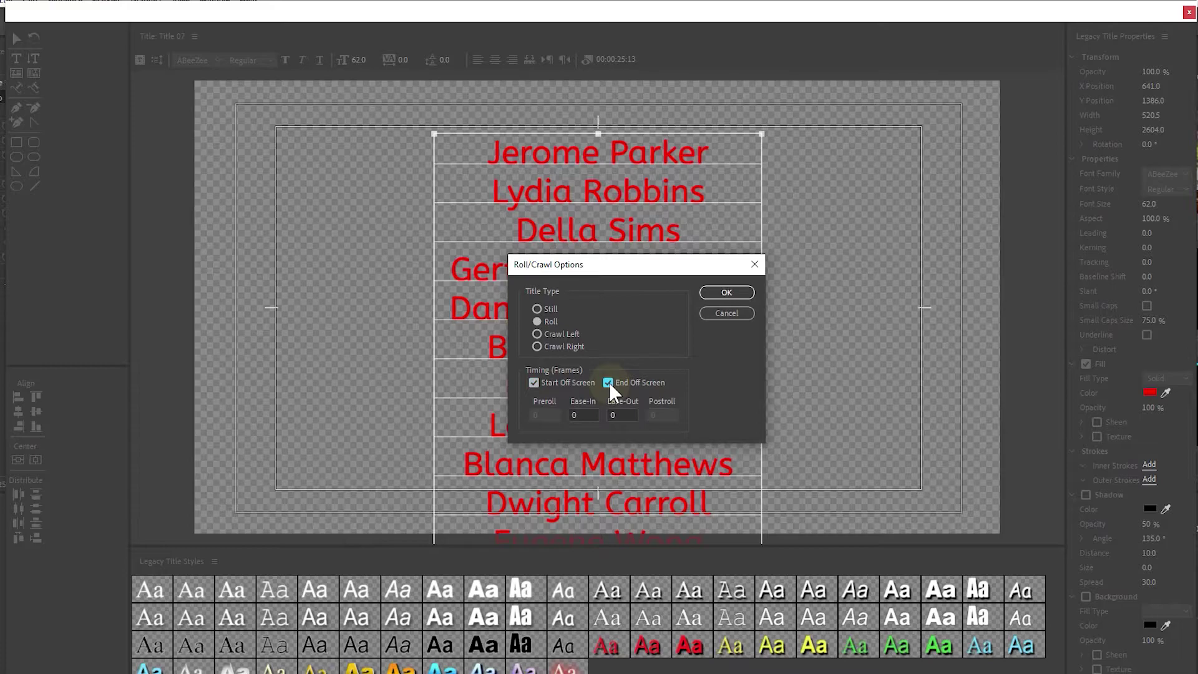
{"action": "left_click", "coordinate": [727, 293]}
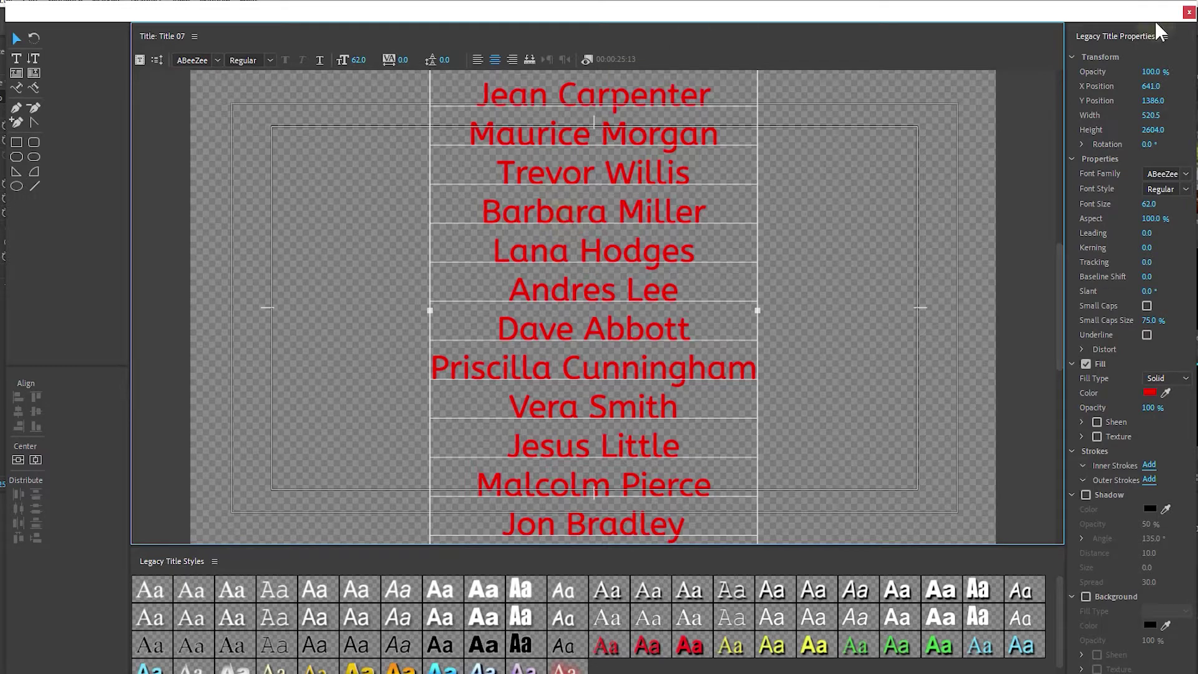
Place Title 07 on V1 right after the couple clip and preview the roll
{"action": "left_click", "coordinate": [1188, 12]}
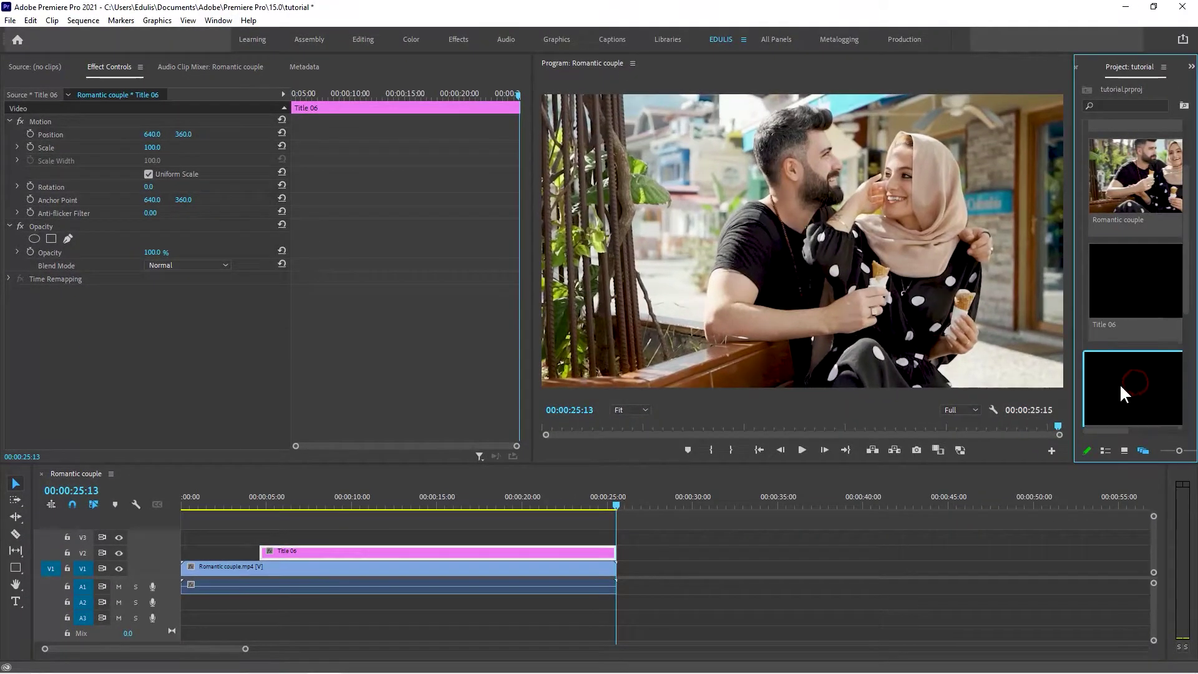
{"action": "left_click_drag", "start_coordinate": [1128, 396], "coordinate": [621, 568]}
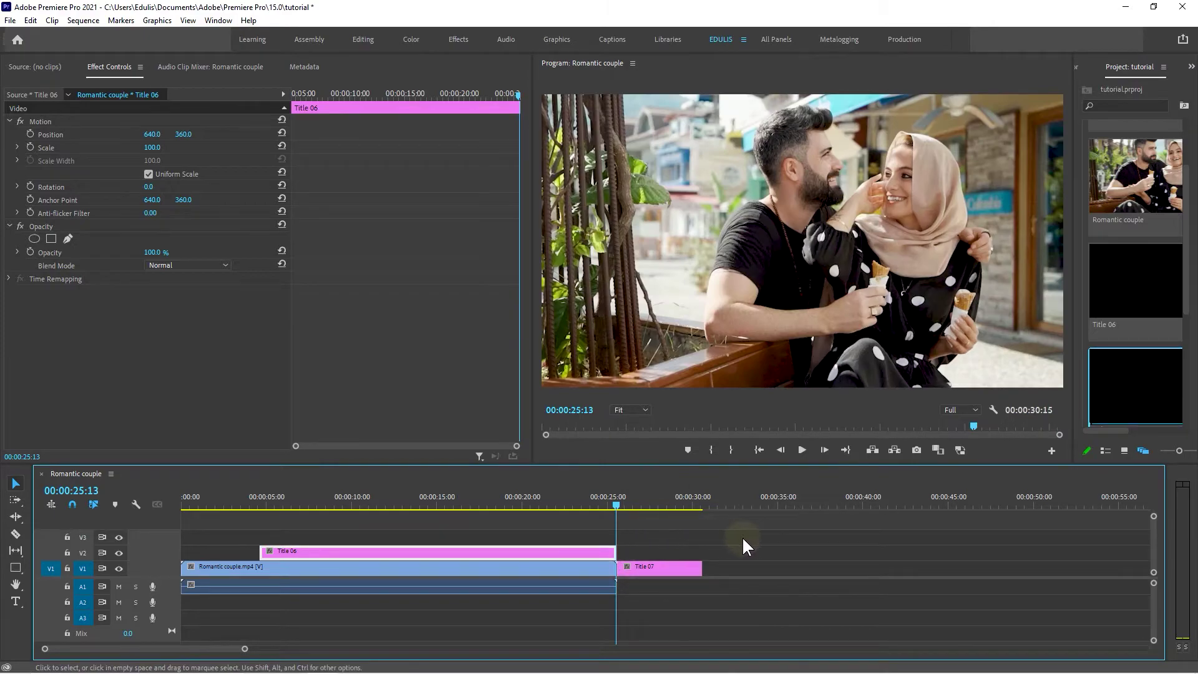
{"action": "key", "text": "space"}
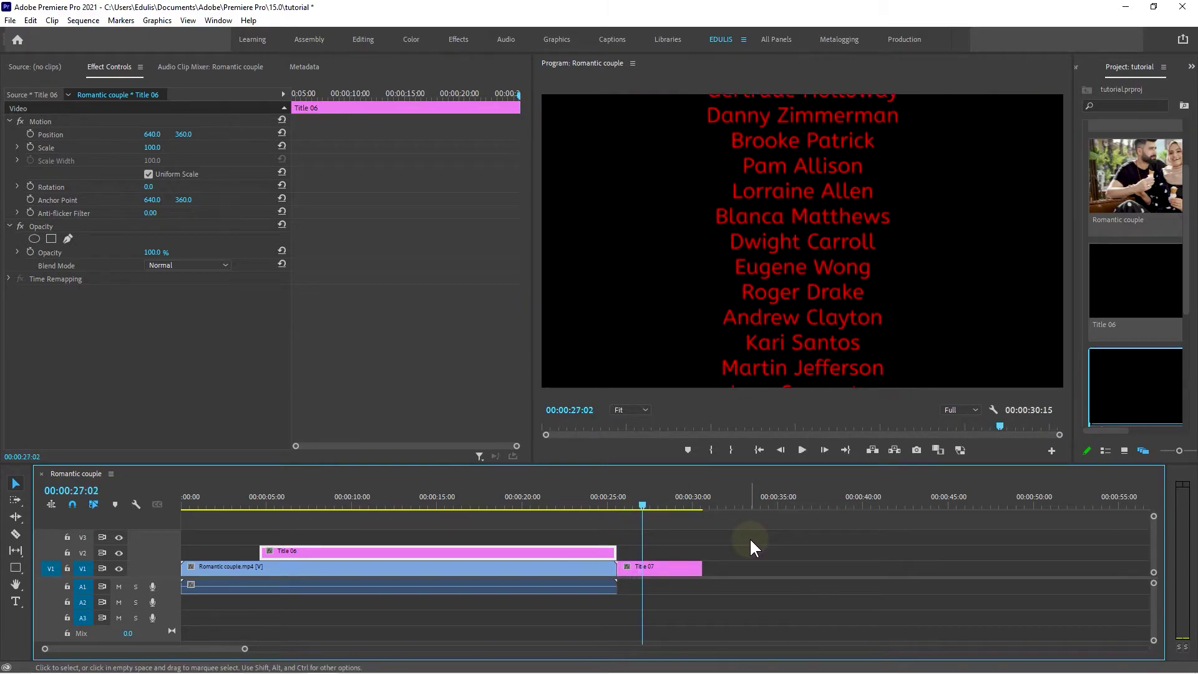
Extend Title 07 to end around 46 seconds and replay it to check the slower roll
{"action": "left_click_drag", "start_coordinate": [700, 568], "coordinate": [969, 564]}
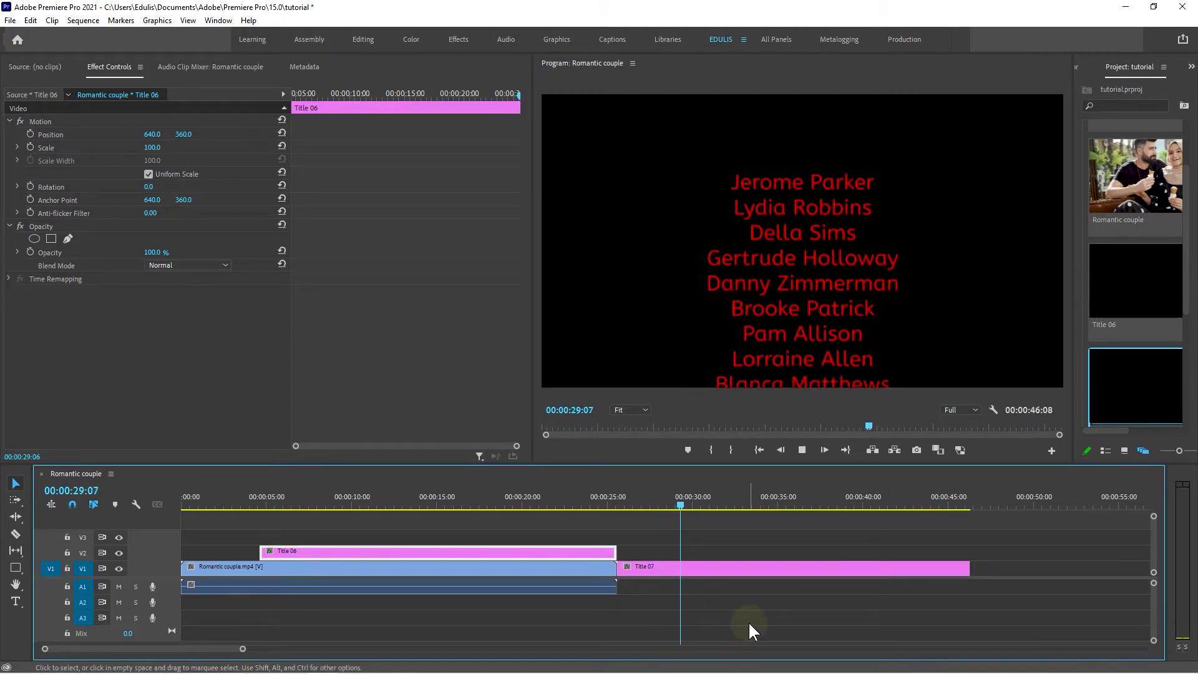
{"action": "key", "text": "space"}
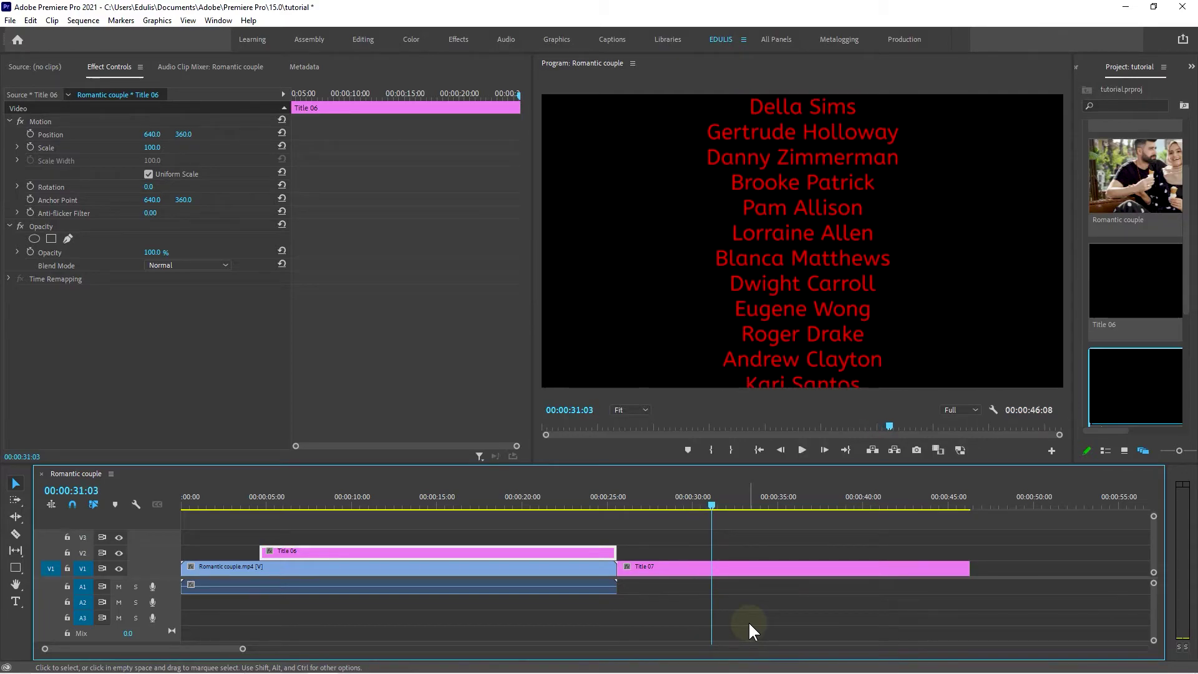
{"action": "key", "text": "space"}
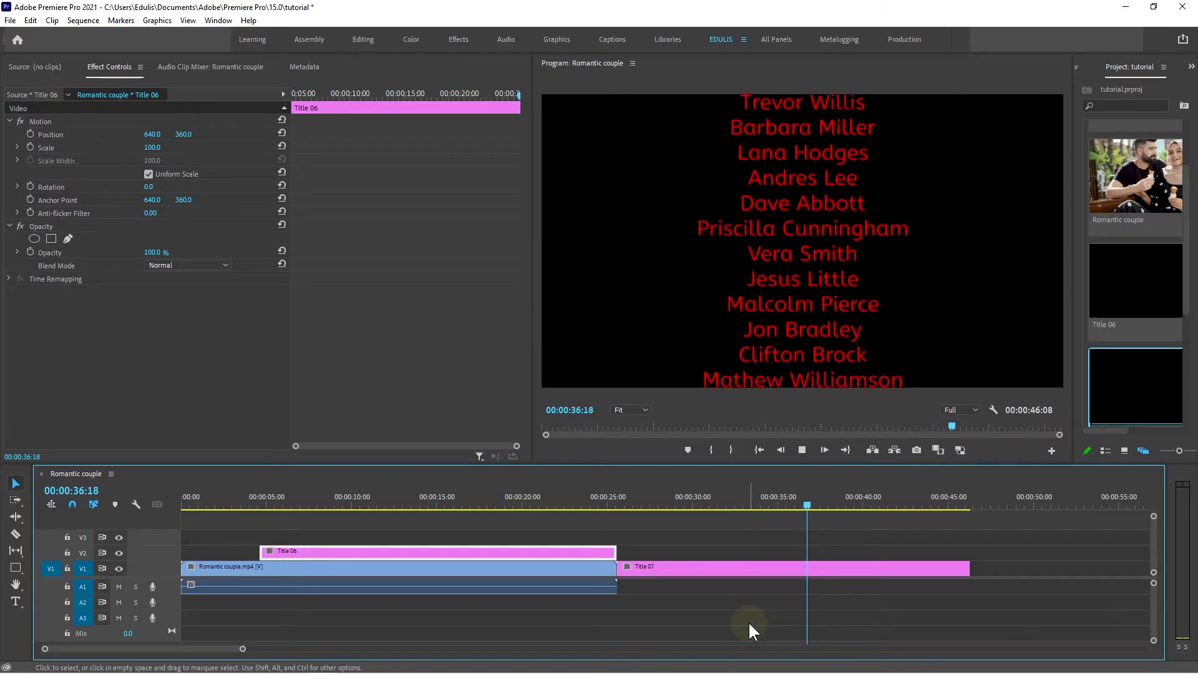
{"action": "key", "text": "space"}
{"action": "left_click_drag", "start_coordinate": [1184, 268], "coordinate": [1179, 355]}
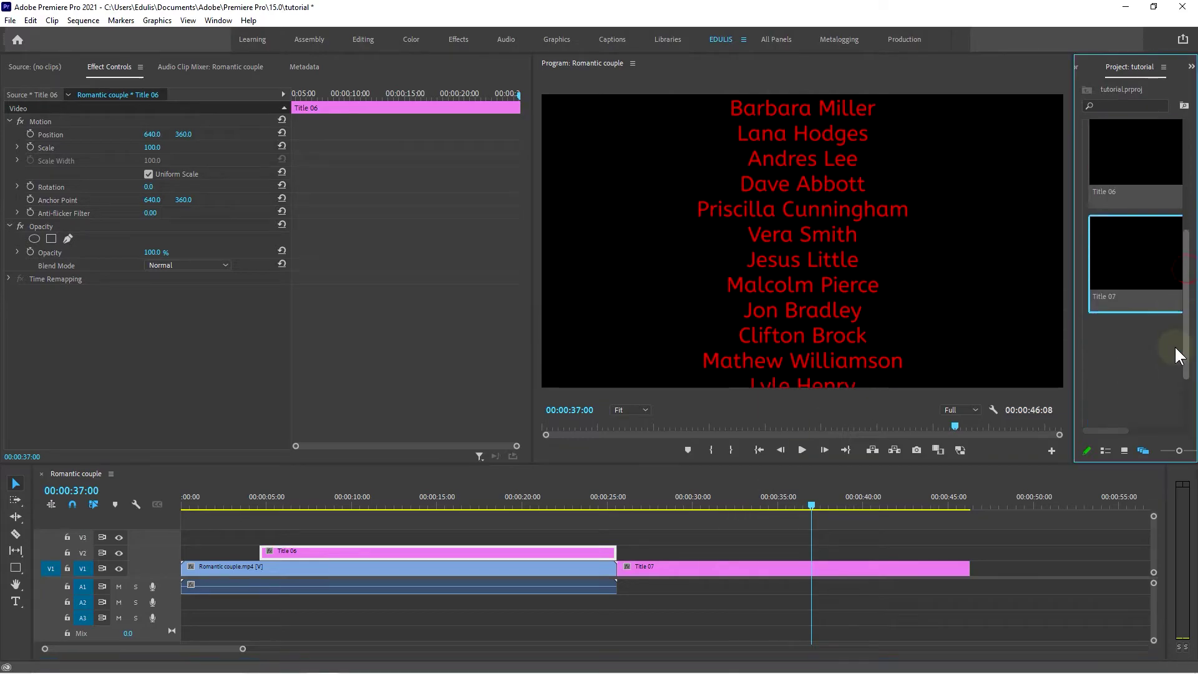
{"action": "scroll", "coordinate": [1138, 305], "scroll_direction": "down", "scroll_amount": 2}
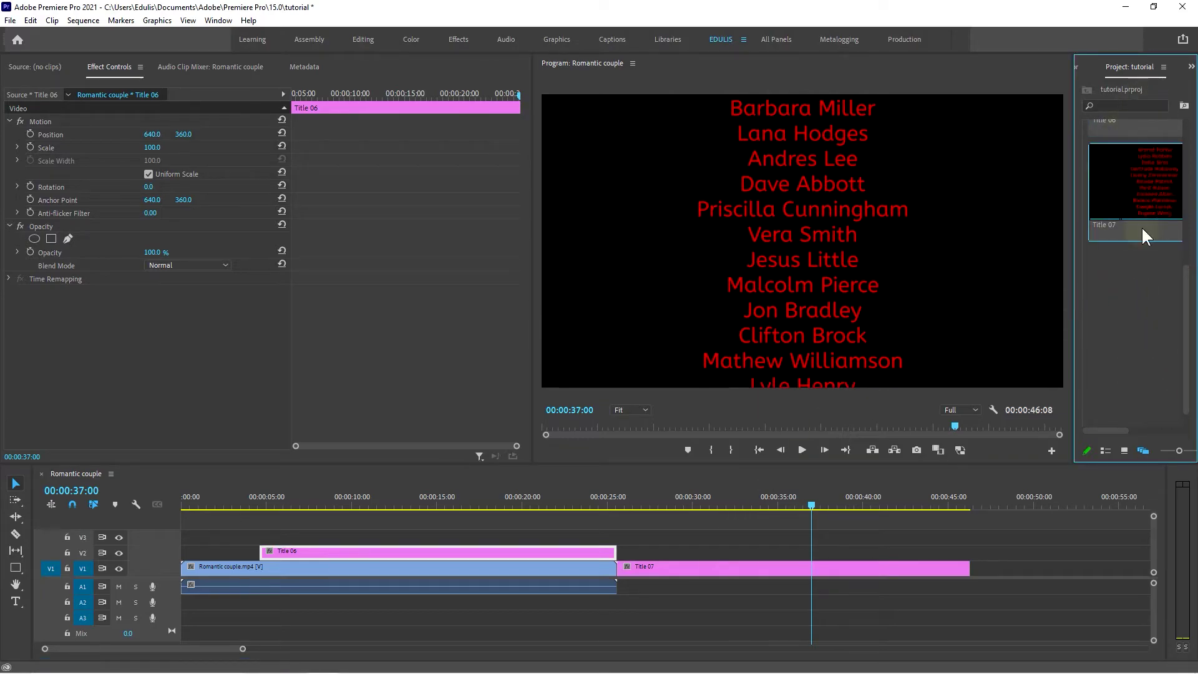
Create a white FFFFFF Color Matte with default settings and place it on V2 where the couple video ends
{"action": "right_click", "coordinate": [1098, 288]}
{"action": "mouse_move", "coordinate": [1109, 343]}
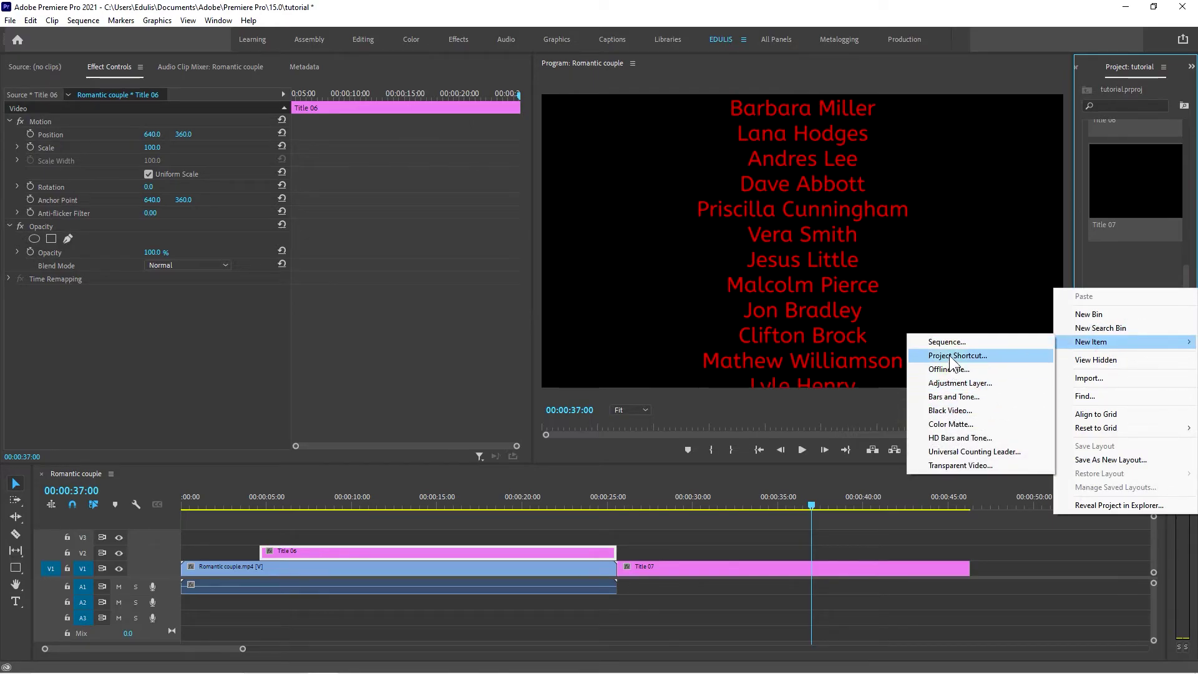
{"action": "left_click", "coordinate": [945, 424]}
{"action": "left_click", "coordinate": [619, 388]}
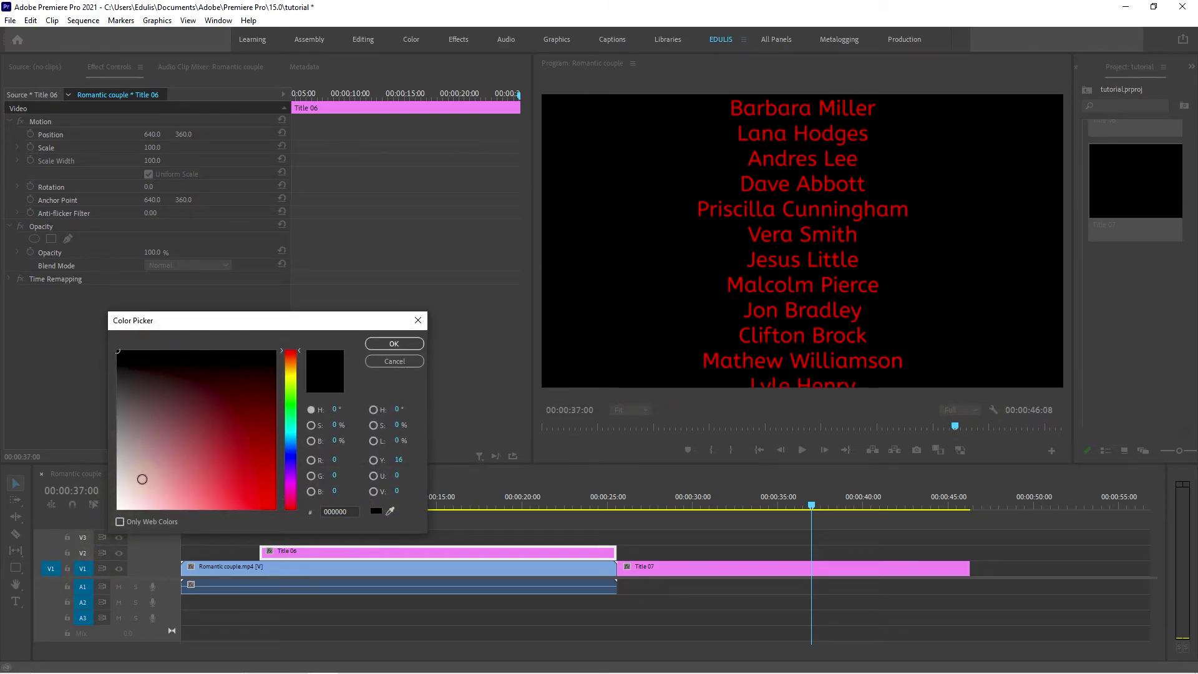
{"action": "left_click_drag", "start_coordinate": [138, 485], "coordinate": [106, 508]}
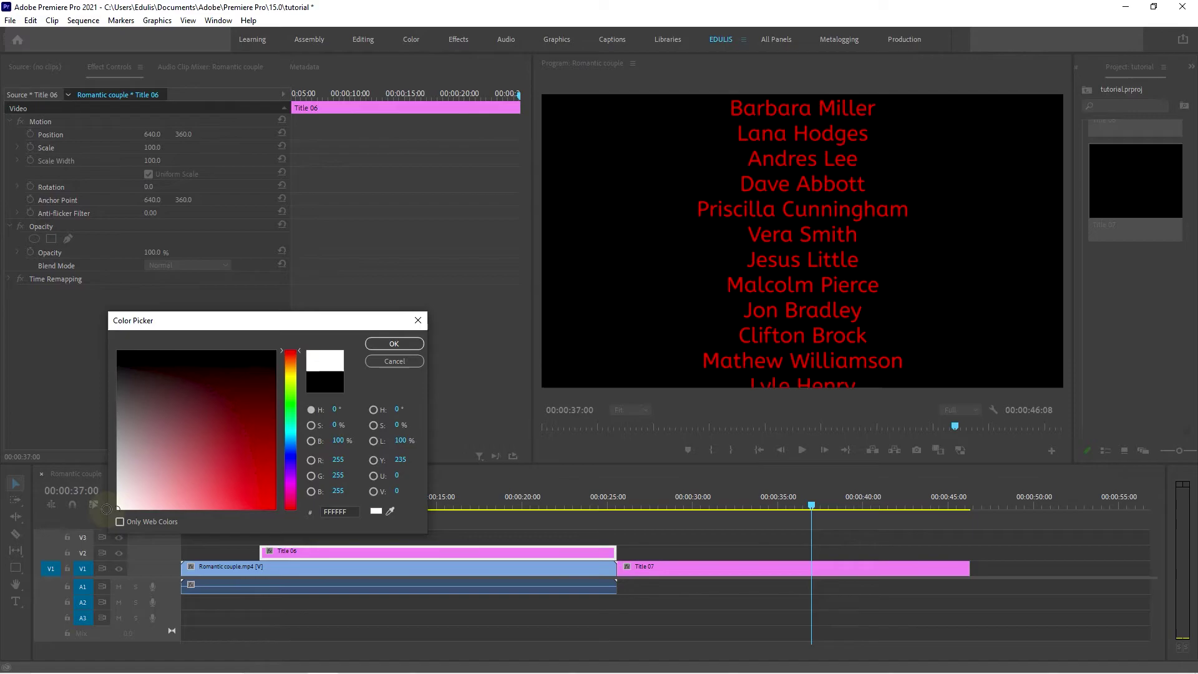
{"action": "left_click", "coordinate": [395, 344]}
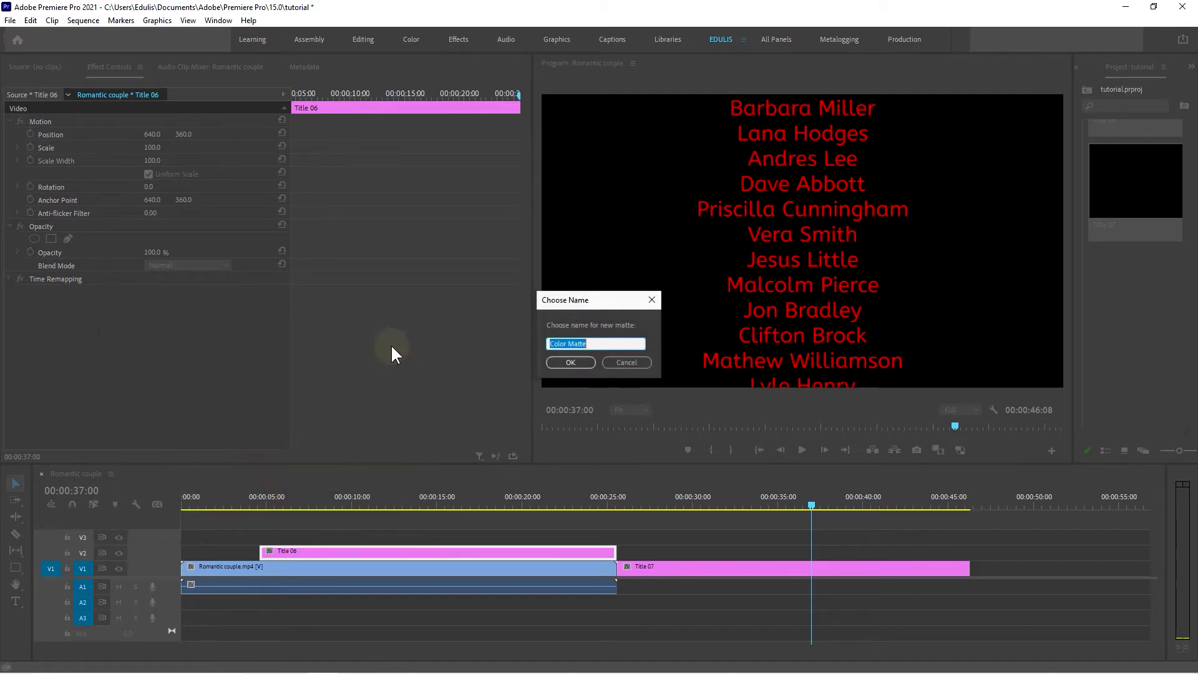
{"action": "left_click", "coordinate": [571, 362]}
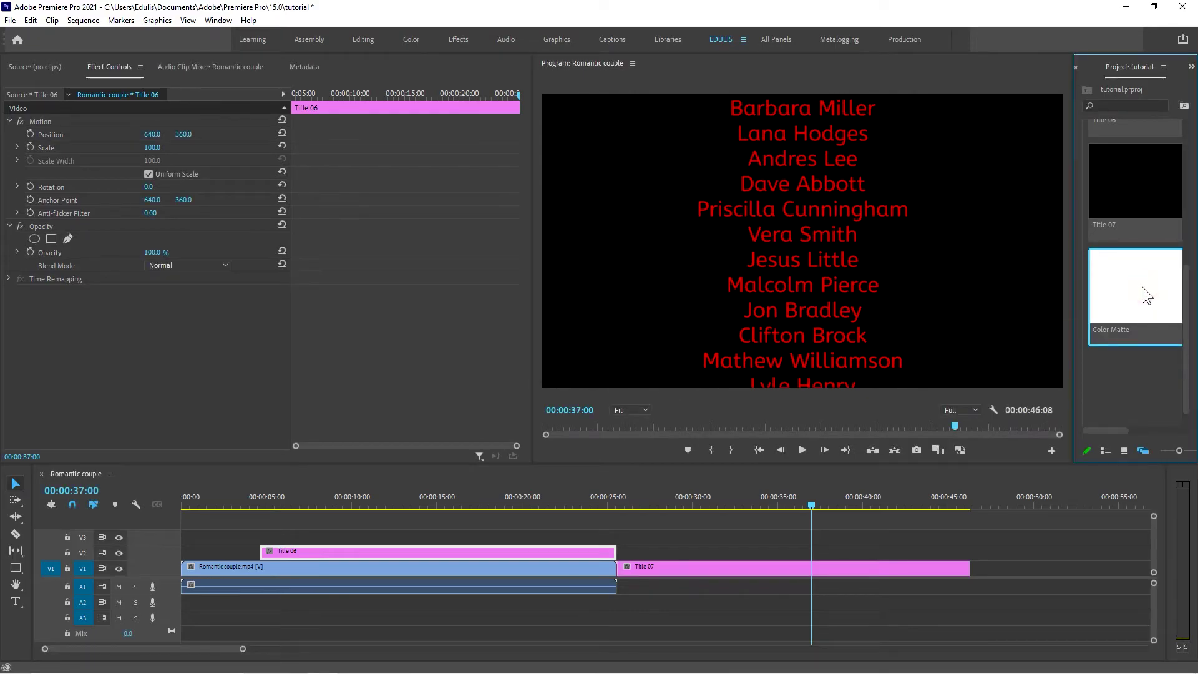
{"action": "left_click_drag", "start_coordinate": [1146, 295], "coordinate": [627, 553]}
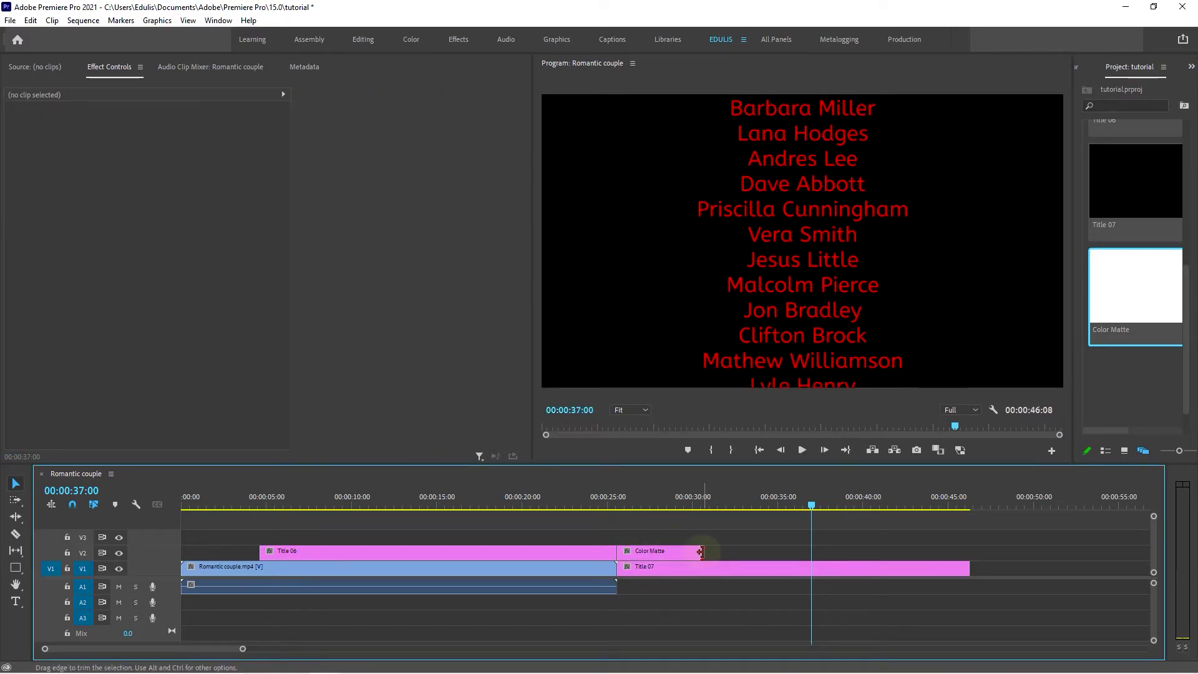
Stretch the Color Matte to Title 07's length, move Title 07 to V3 above it, and replay
{"action": "left_click_drag", "start_coordinate": [700, 551], "coordinate": [968, 552]}
{"action": "left_click_drag", "start_coordinate": [694, 562], "coordinate": [709, 538]}
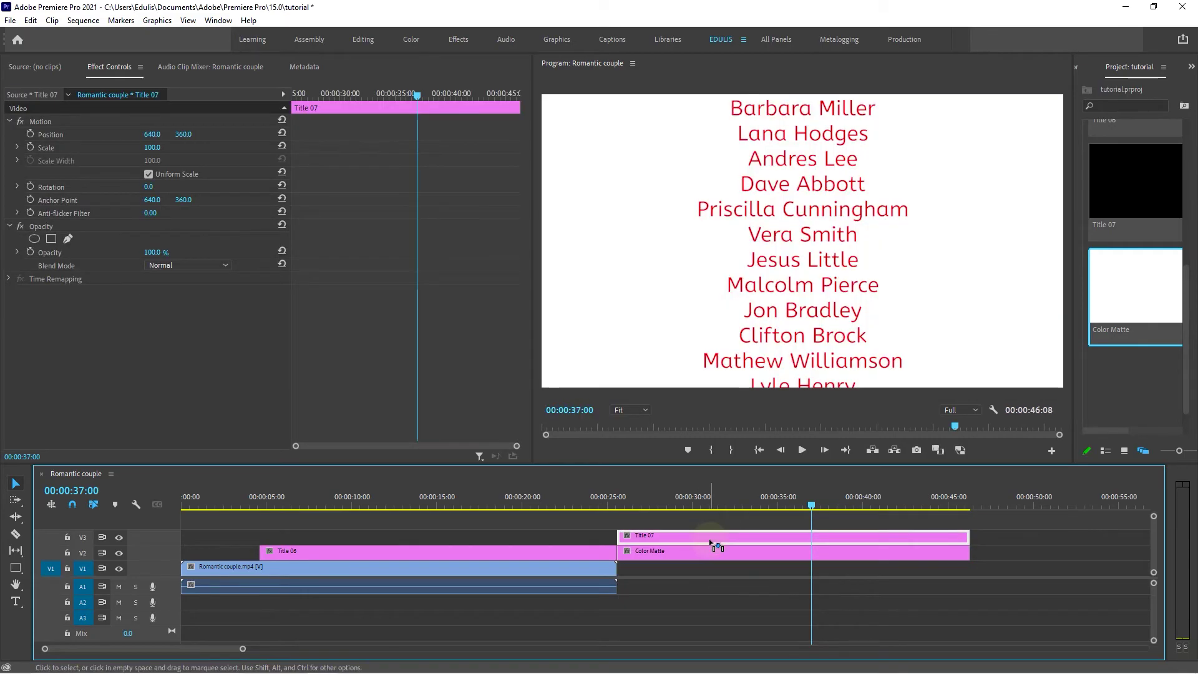
{"action": "left_click_drag", "start_coordinate": [638, 506], "coordinate": [629, 505]}
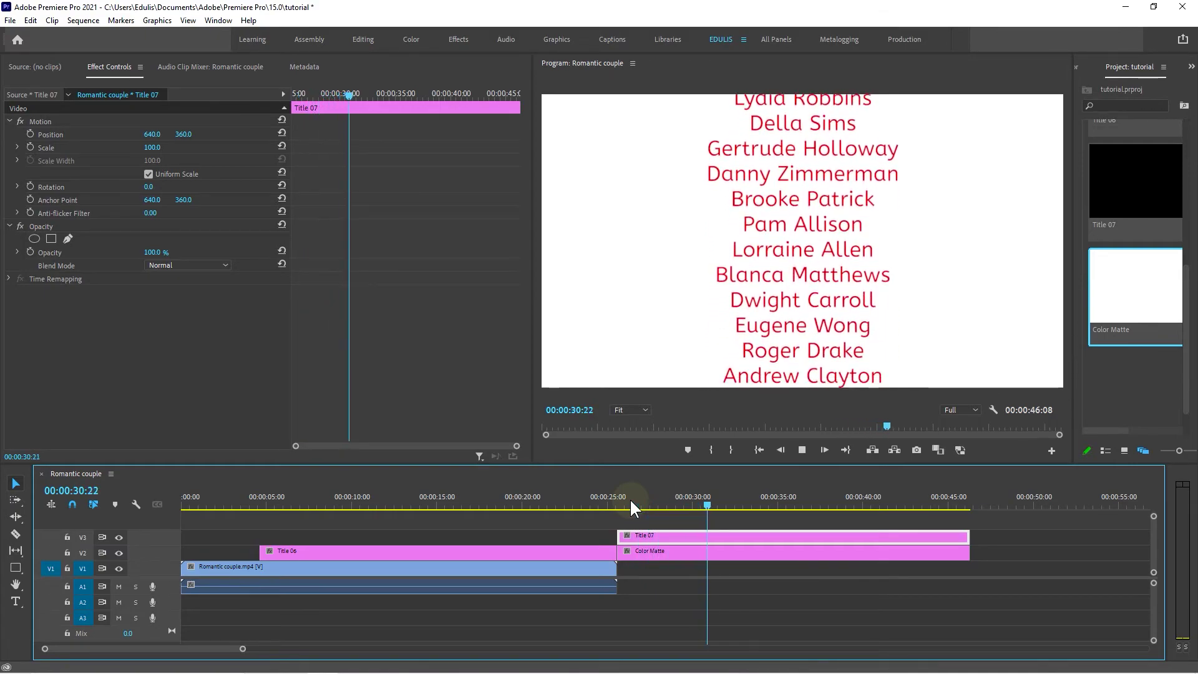
{"action": "key", "text": "space"}
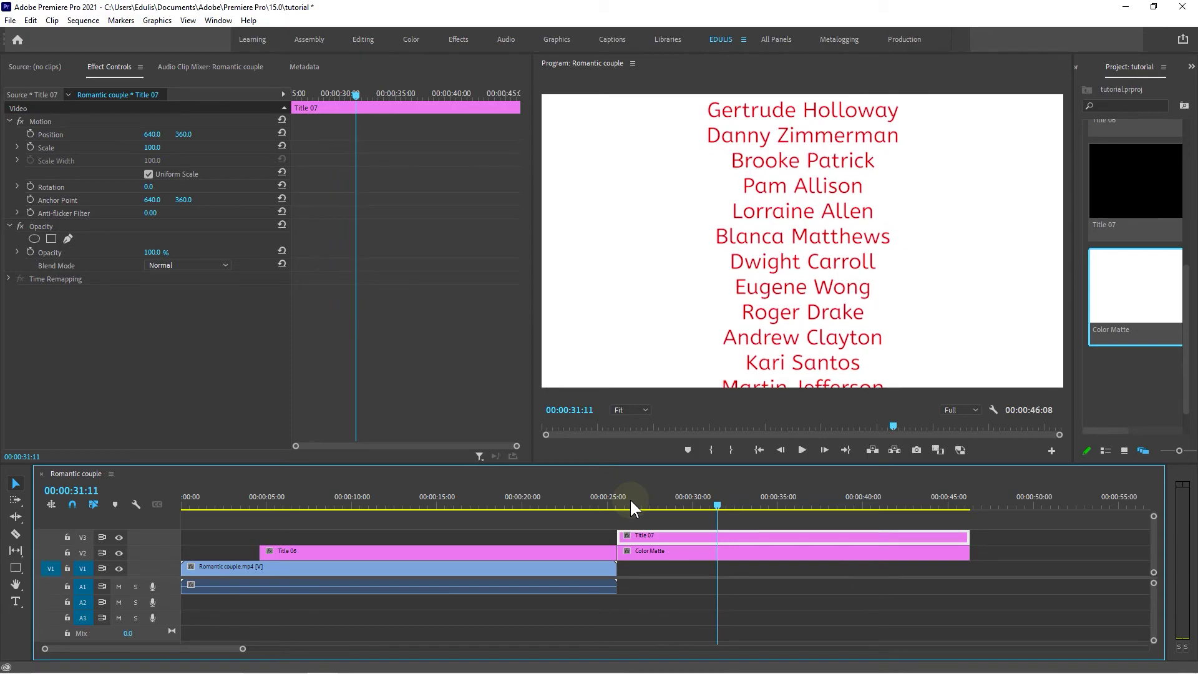
{"action": "key", "text": "shift+Left"}
{"action": "key", "text": "shift+Left"}
{"action": "key", "text": "shift+Left"}
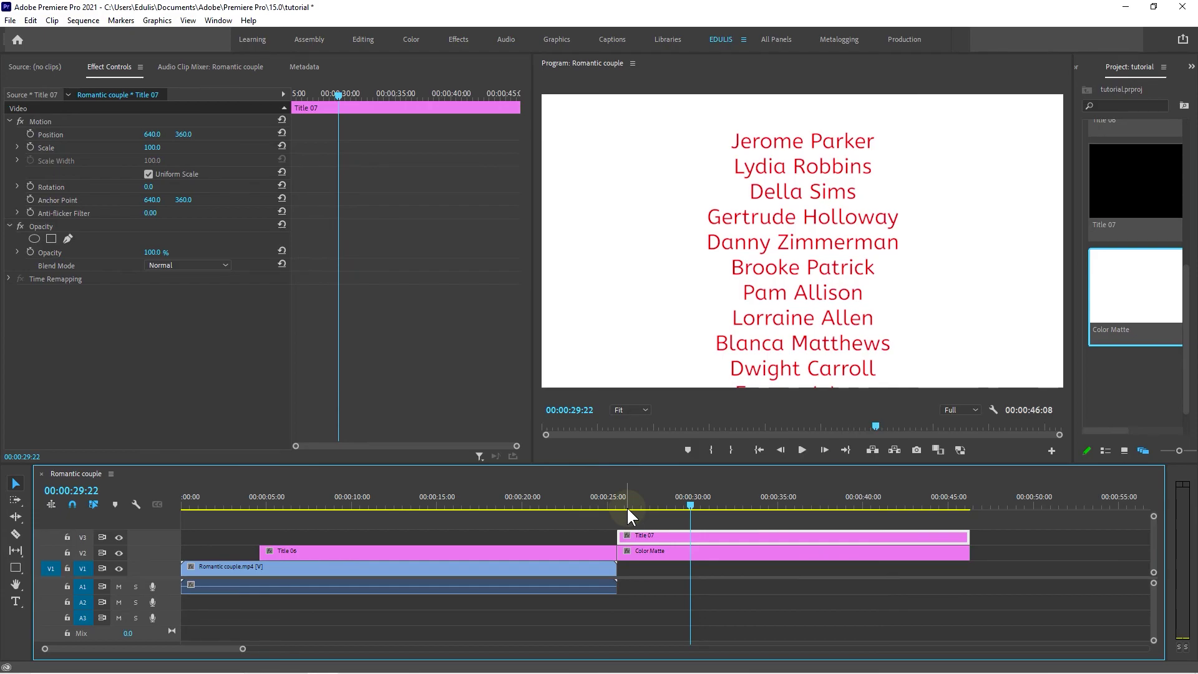
{"action": "key", "text": "shift+k"}
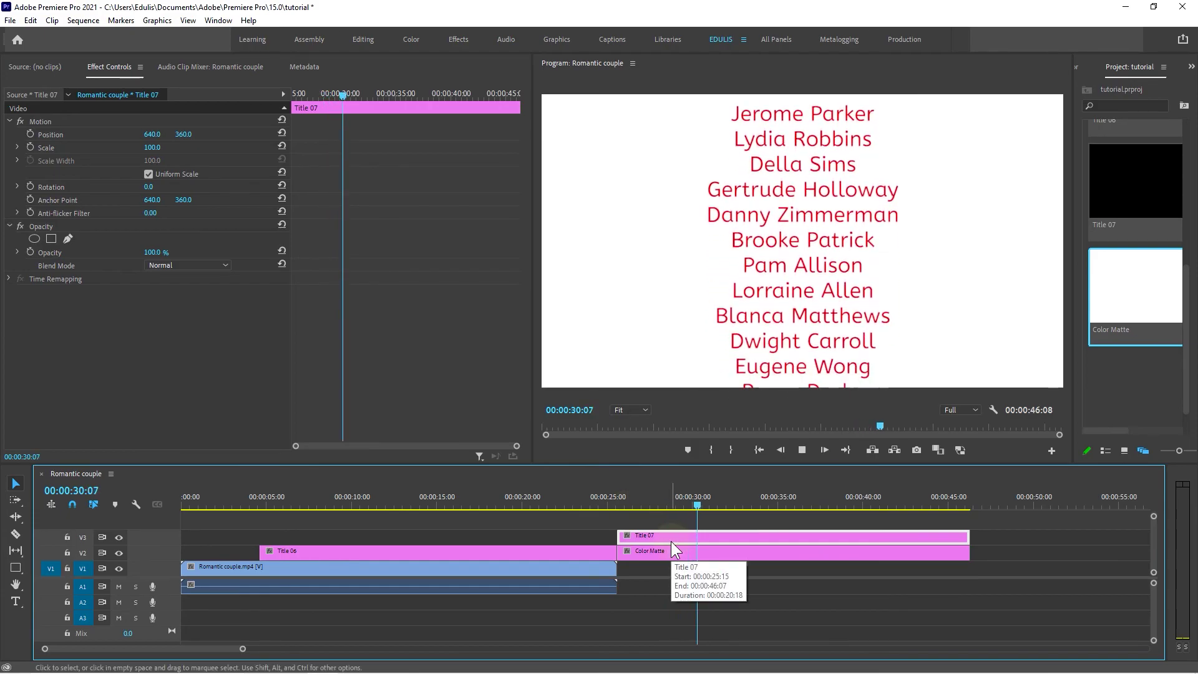